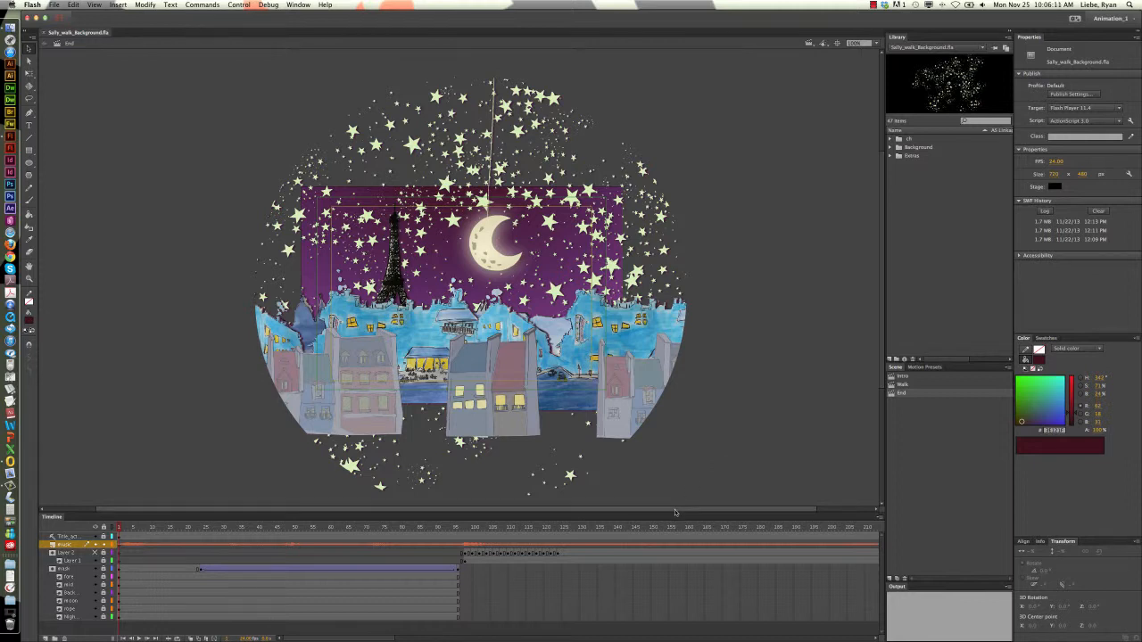
Move the playhead to the last frame of the End scene, frame 406
drag(674, 512, 772, 516)
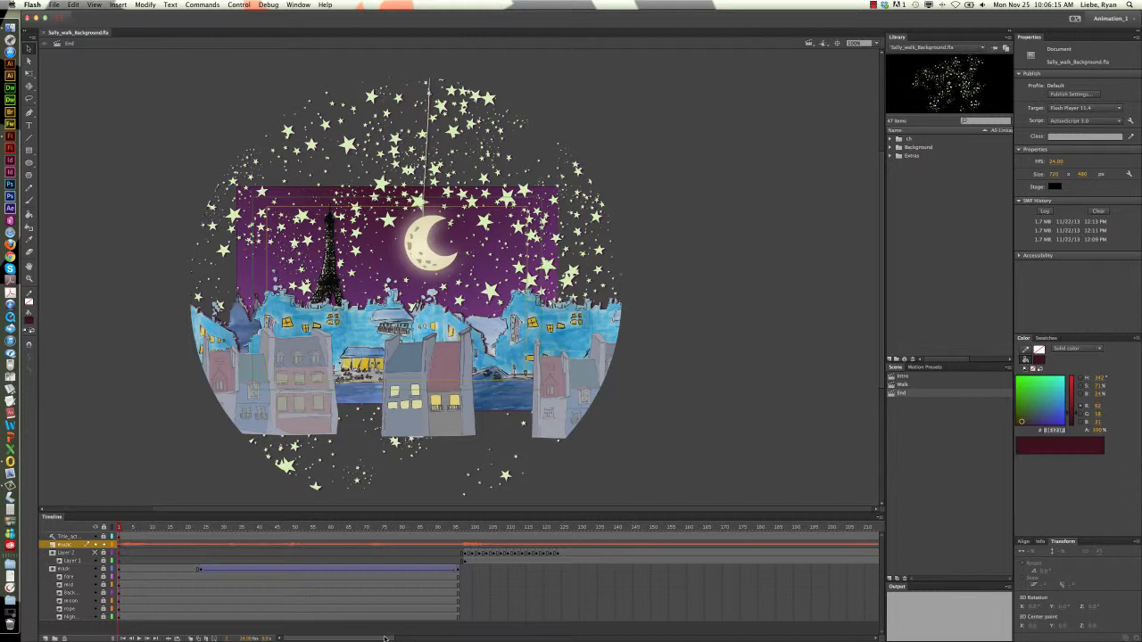
drag(386, 639, 513, 639)
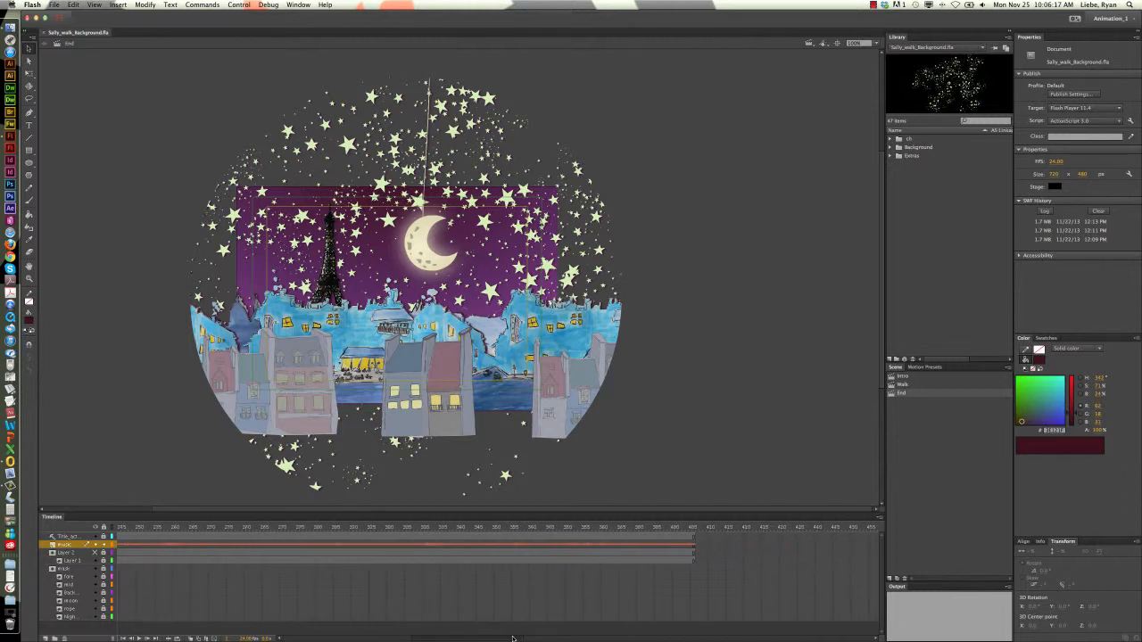
click(695, 527)
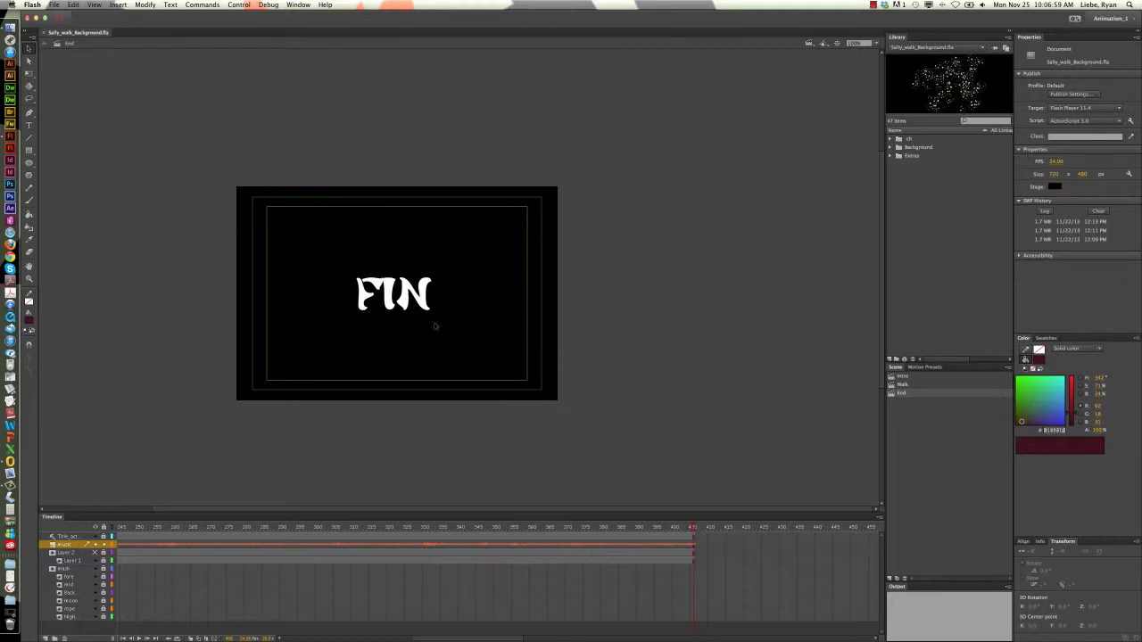
Open the Code Snippets window and place it beside the stage
click(302, 5)
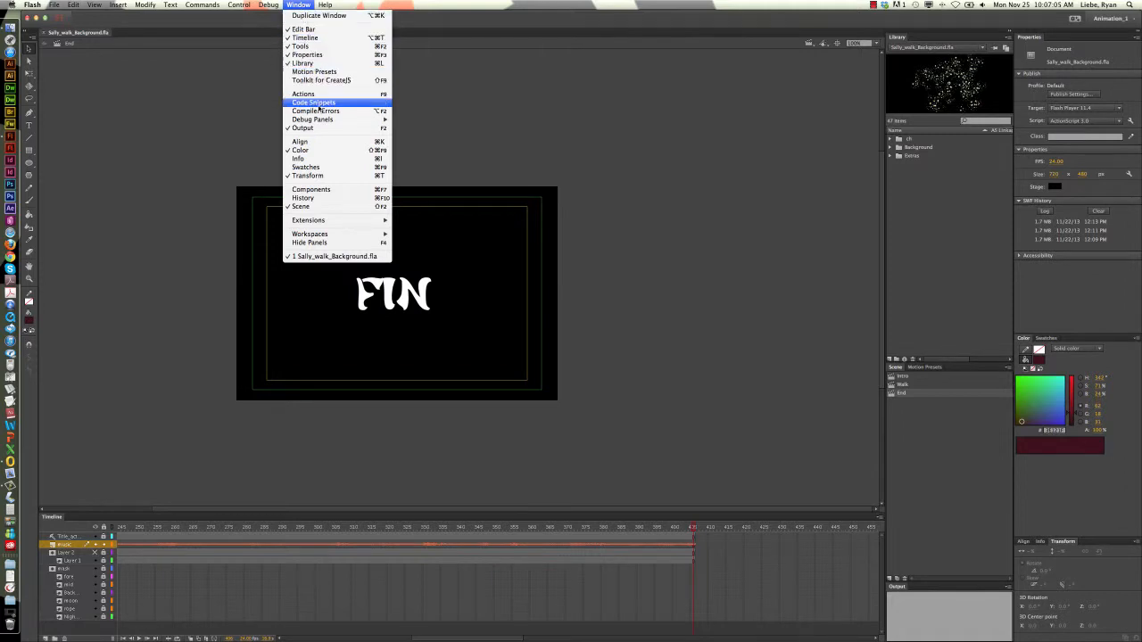
click(314, 107)
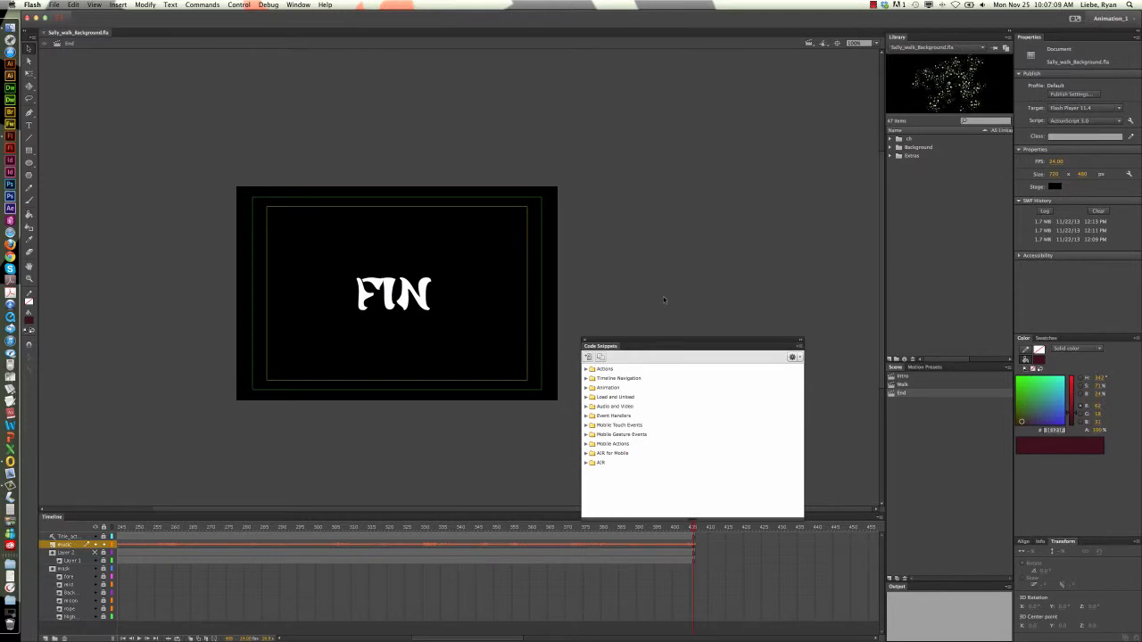
drag(695, 340, 705, 182)
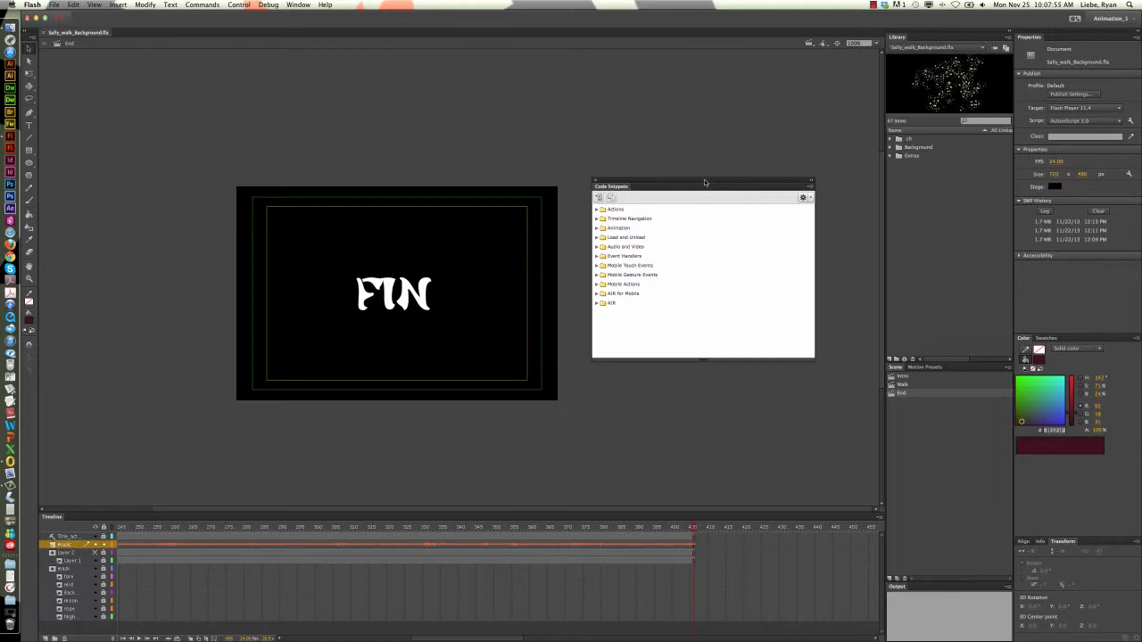
Apply the Timeline Navigation snippet "Stop at this Frame" to frame 406 of the End scene
click(597, 220)
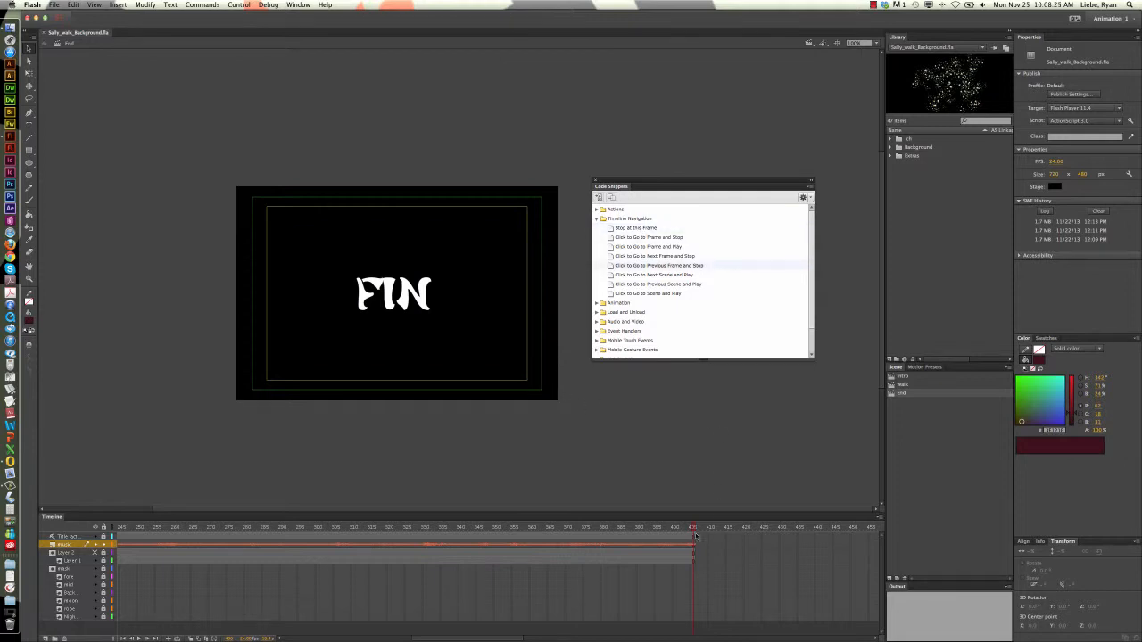
mouse_move(694, 529)
mouse_down()
mouse_move(618, 530)
mouse_move(693, 529)
mouse_up()
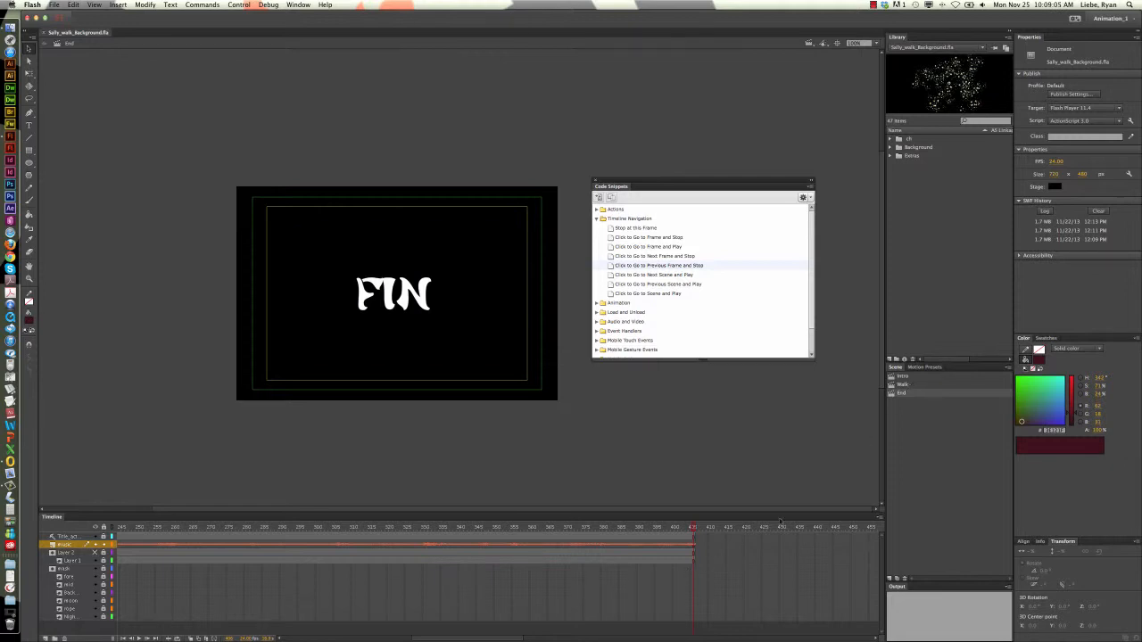
double_click(643, 231)
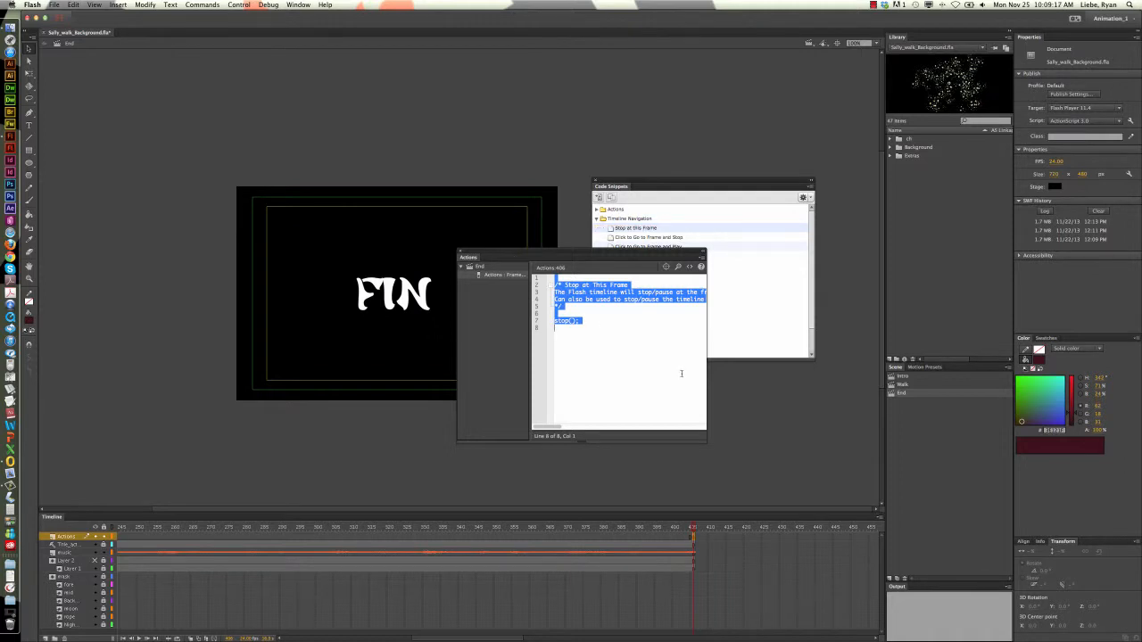
Widen and reposition the Actions window so the full code lines fit, and clear the code selection
drag(855, 355, 888, 357)
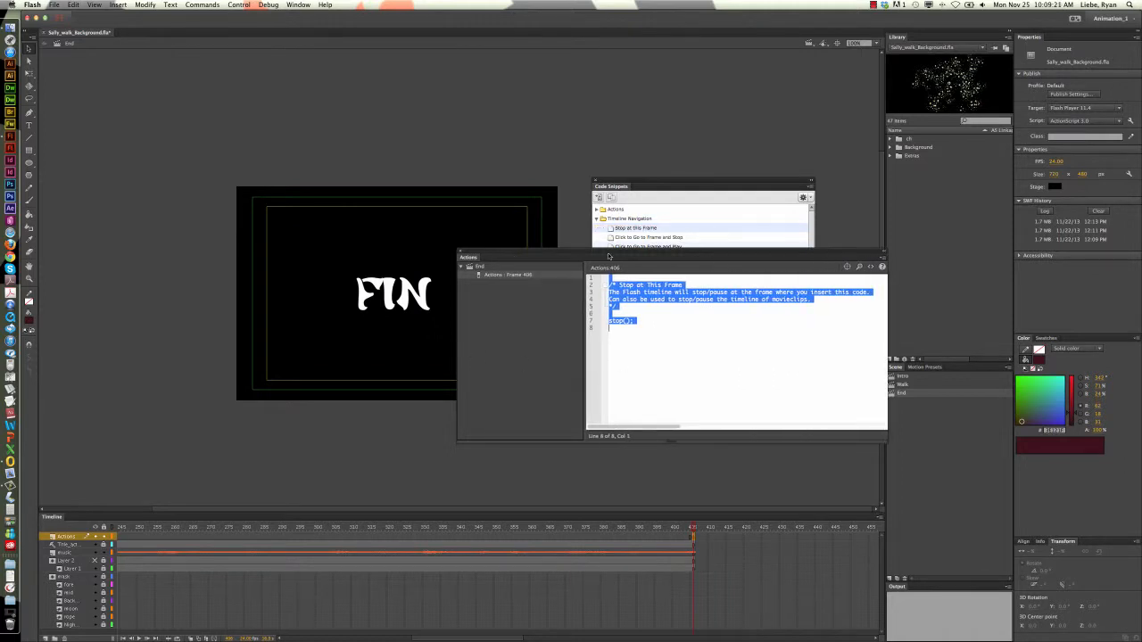
drag(597, 255, 502, 229)
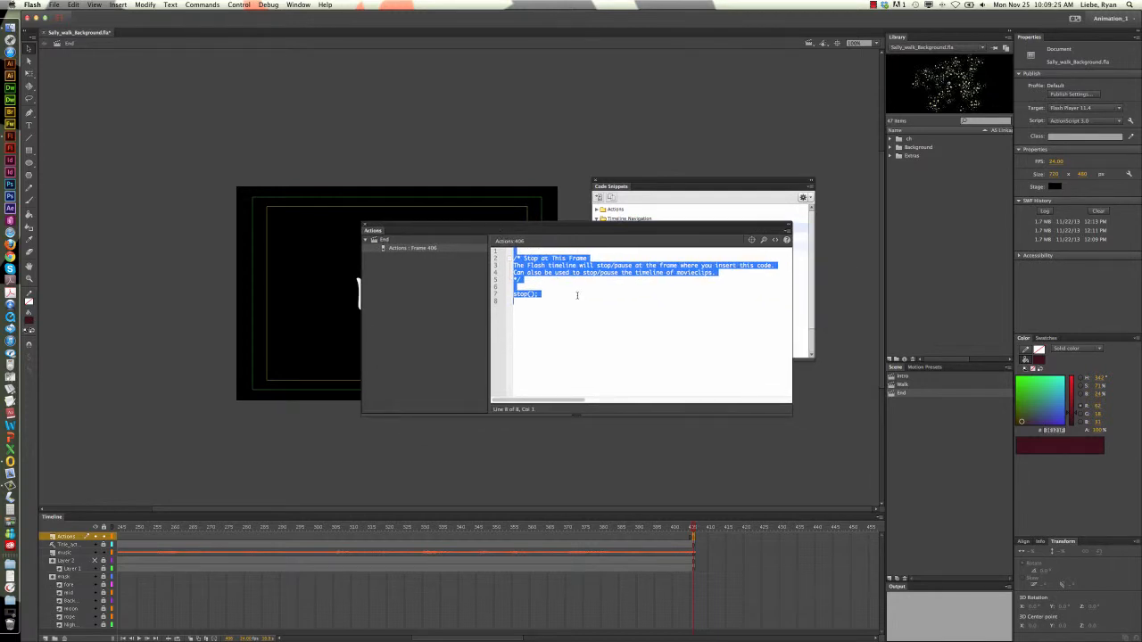
click(567, 295)
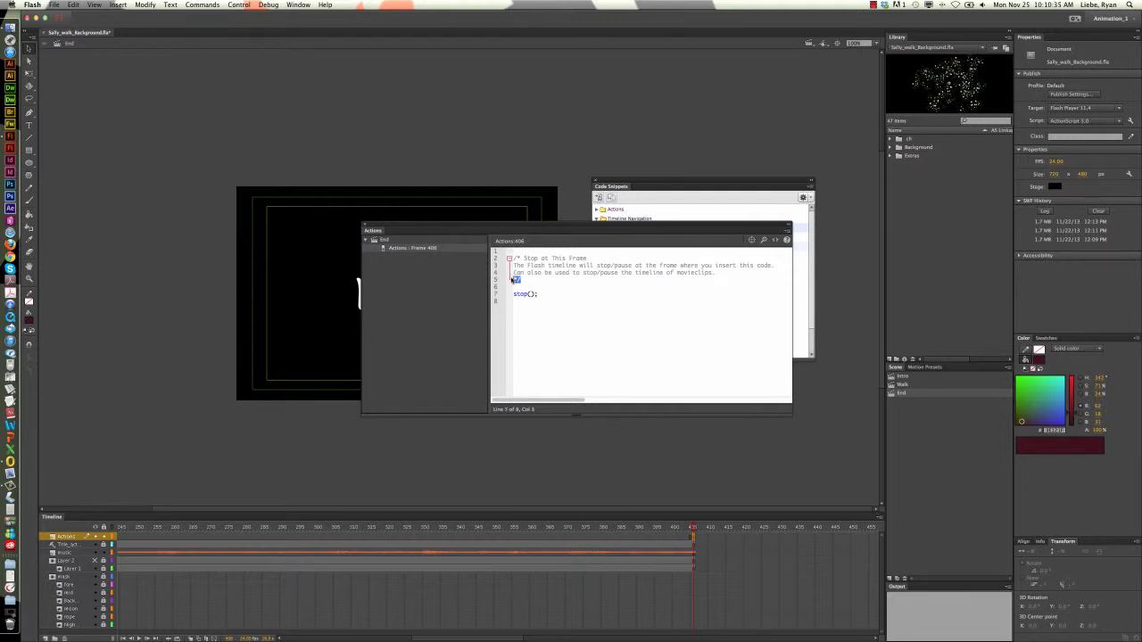
Delete the comment block and leftover blank lines above stop(); in the frame script, and close the Actions window
drag(523, 279, 510, 258)
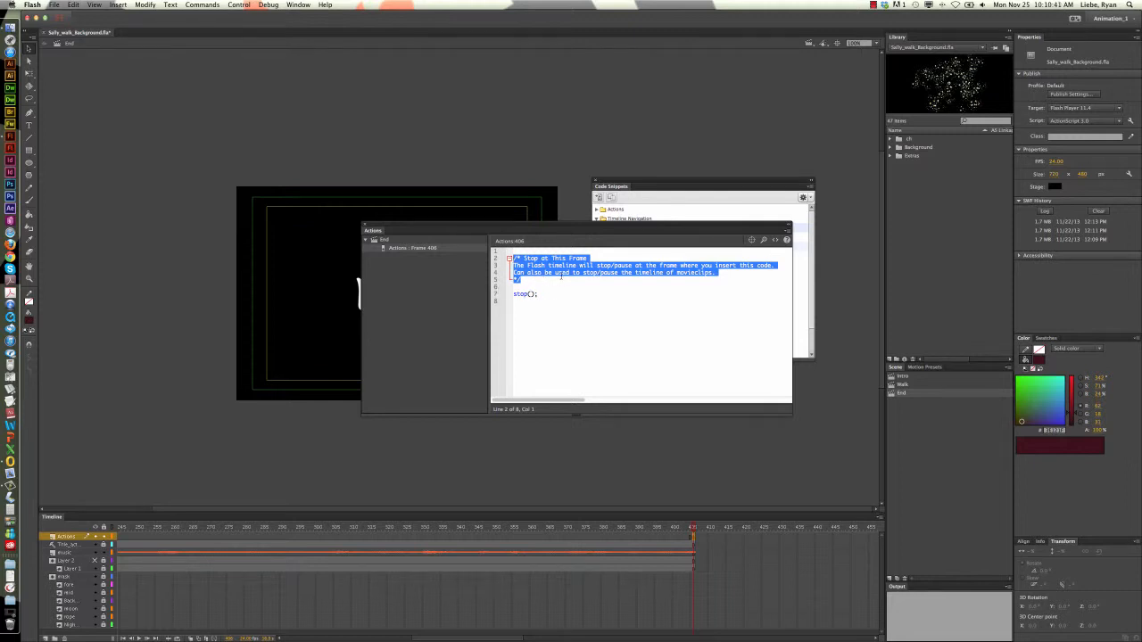
key(BackSpace)
key(Delete)
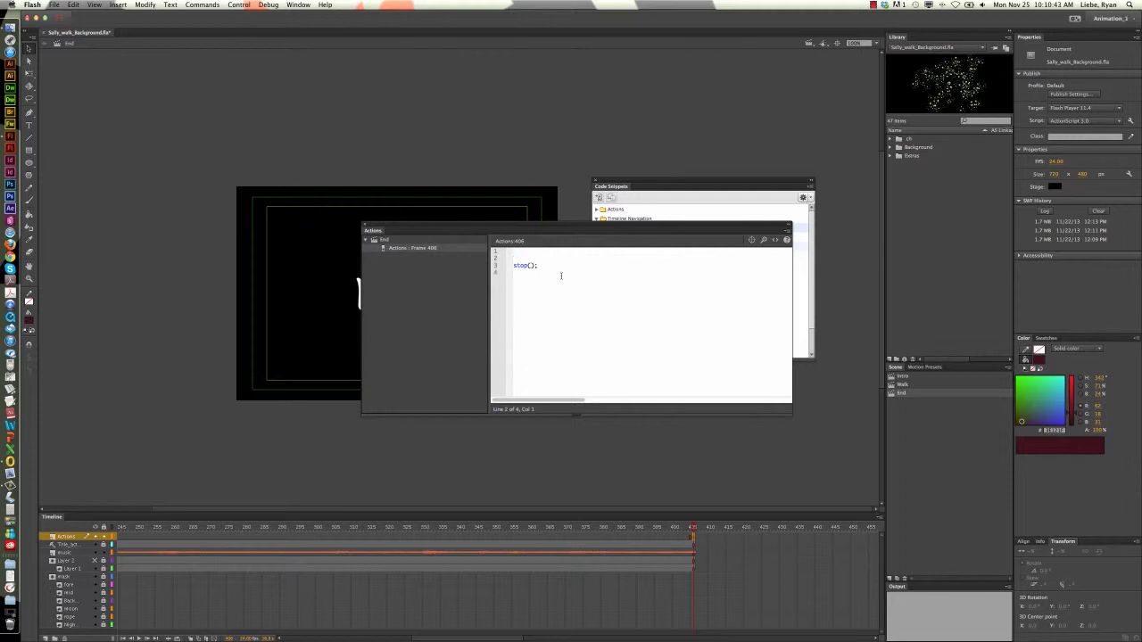
key(BackSpace)
key(Delete)
click(365, 226)
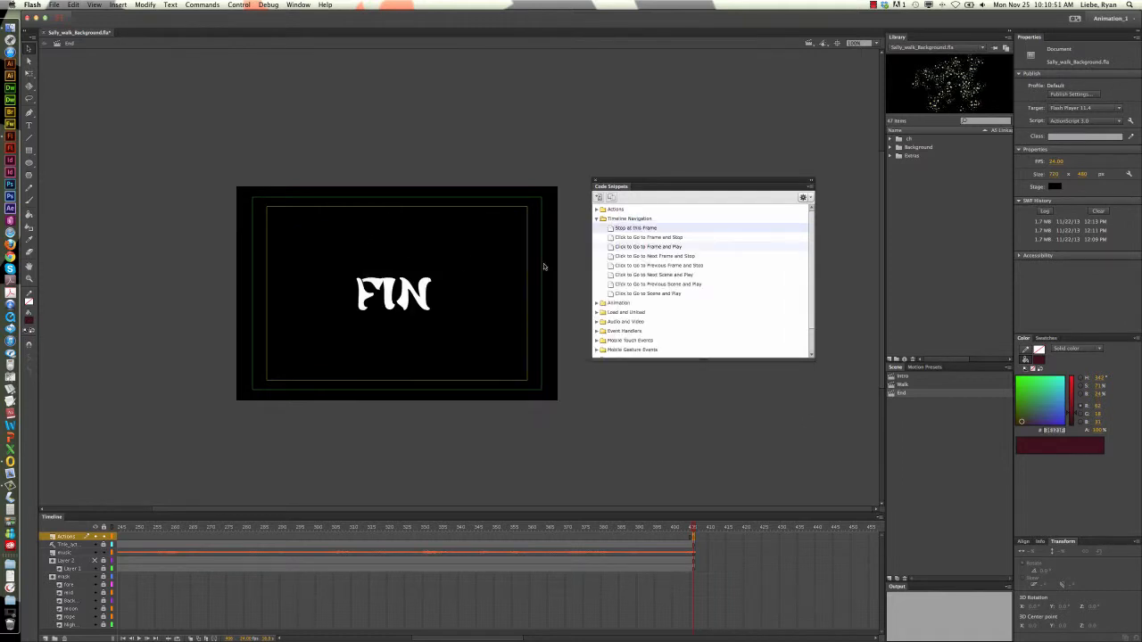
Scrub through the final frames and select the stop keyframe at frame 406 on the Actions layer
click(674, 528)
drag(674, 529, 686, 528)
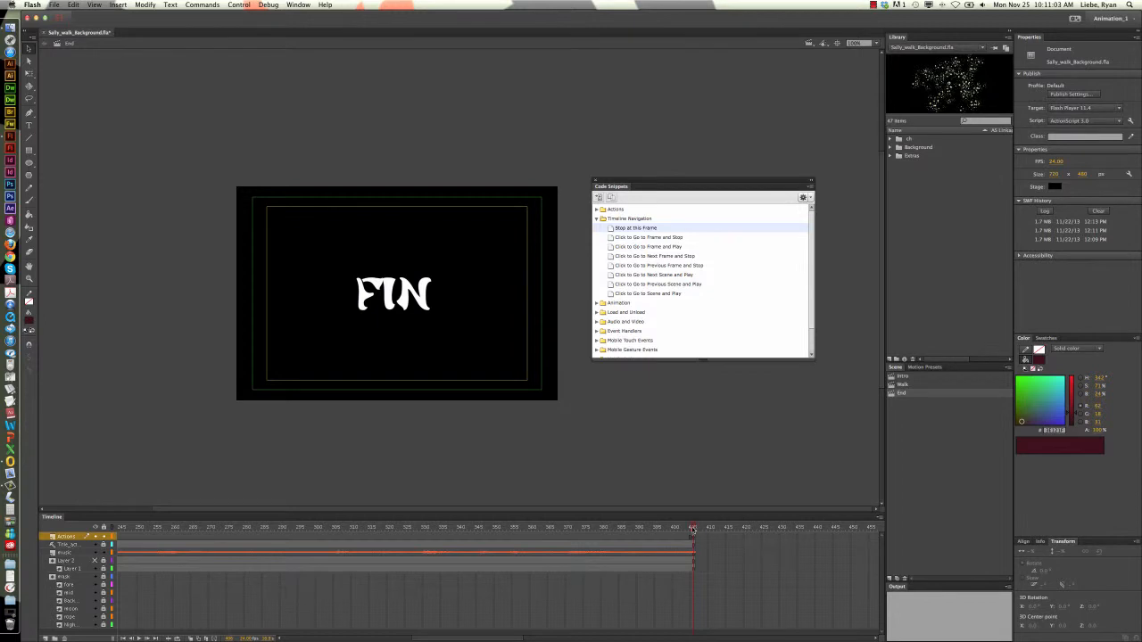
drag(695, 529, 685, 529)
click(694, 537)
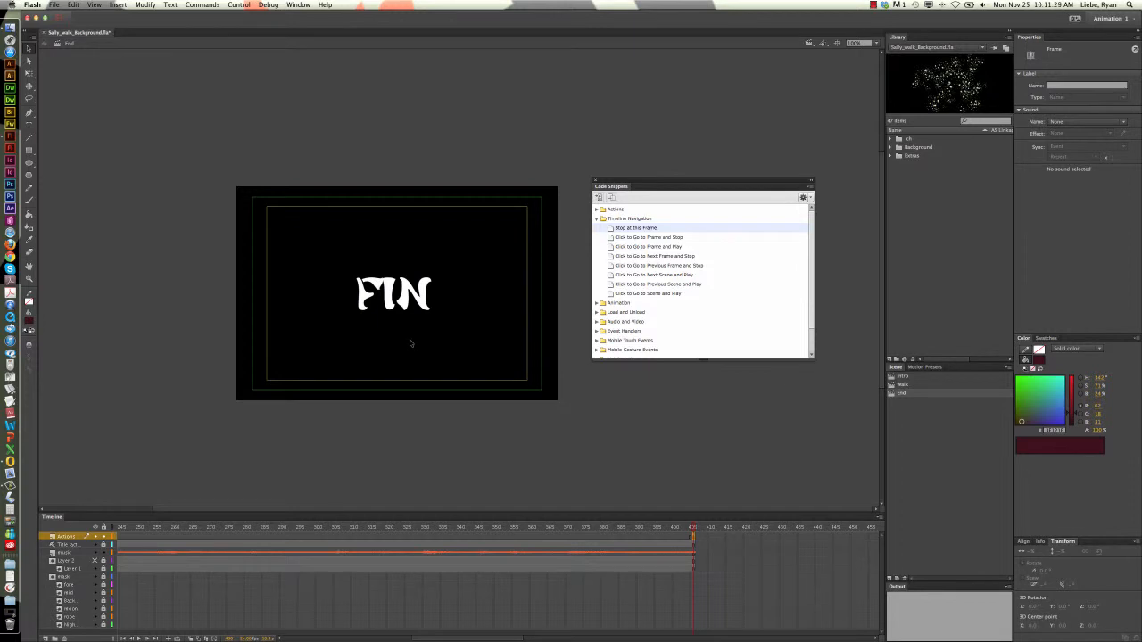
Test the movie with the system sound turned up, watch it through to the FIN title, and close the preview
key(ctrl+Return)
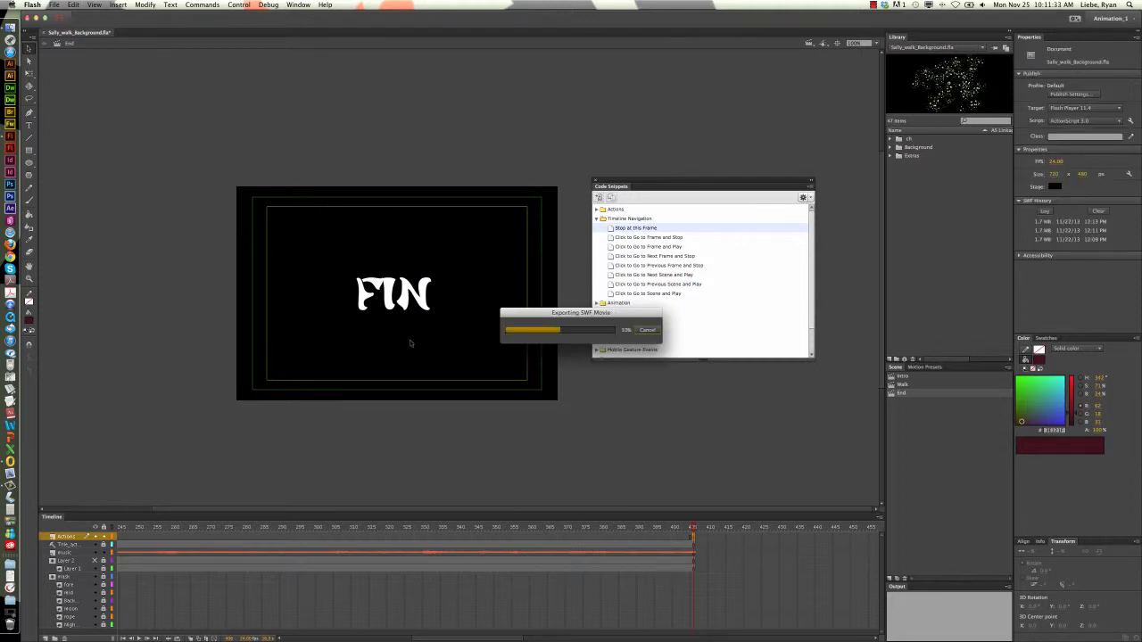
key(XF86AudioMute)
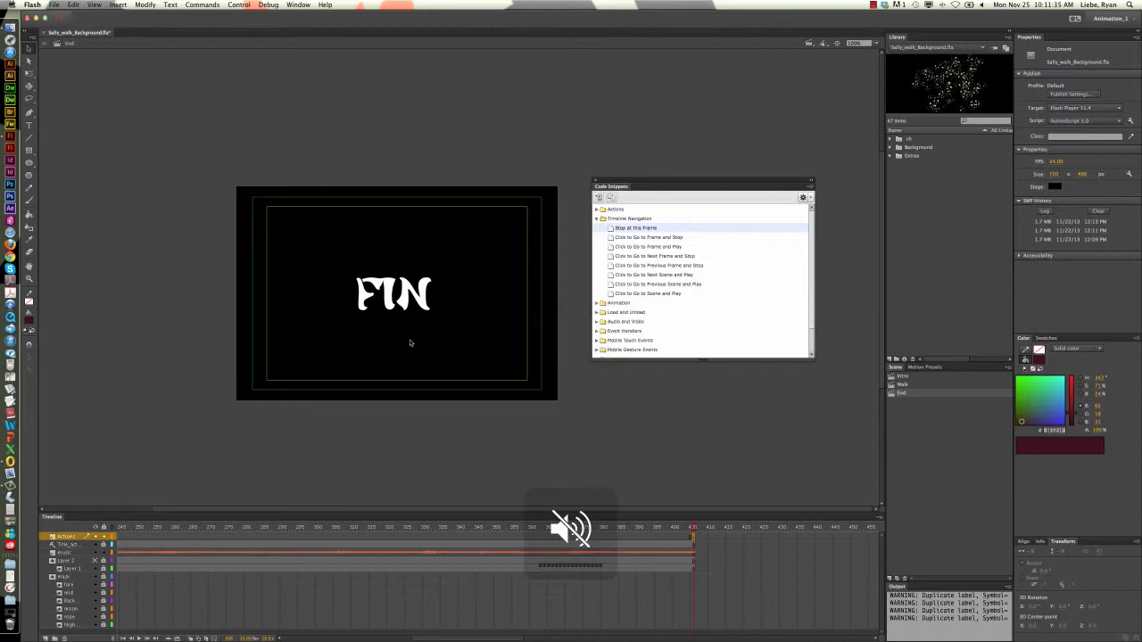
key(XF86AudioMute)
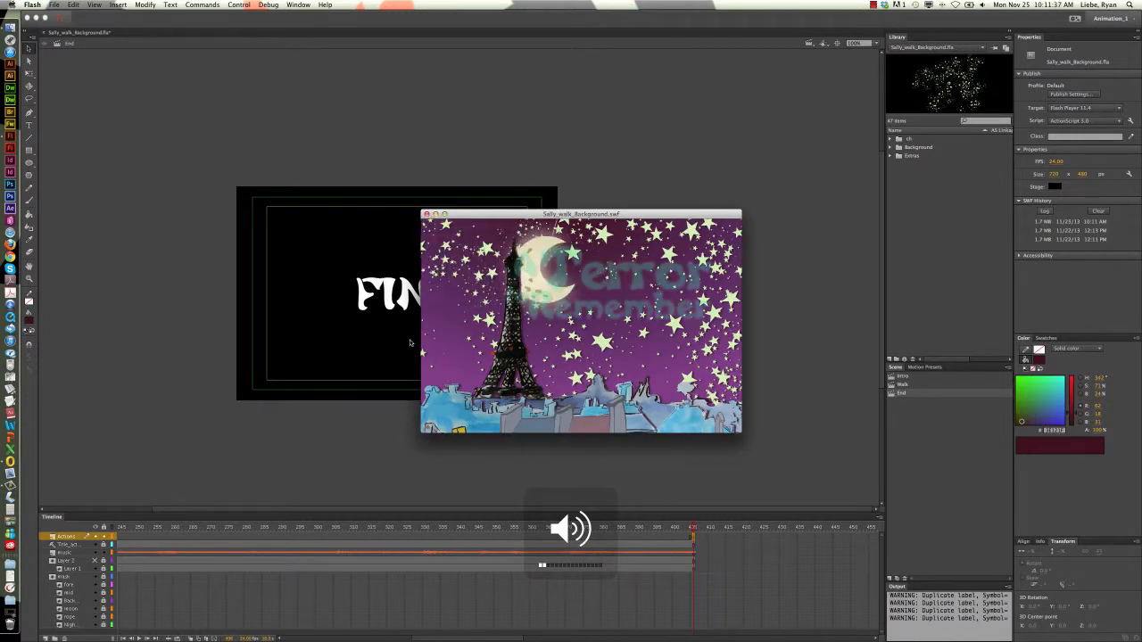
key(XF86AudioRaiseVolume)
key(XF86AudioRaiseVolume)
key(XF86AudioRaiseVolume)
key(XF86AudioRaiseVolume)
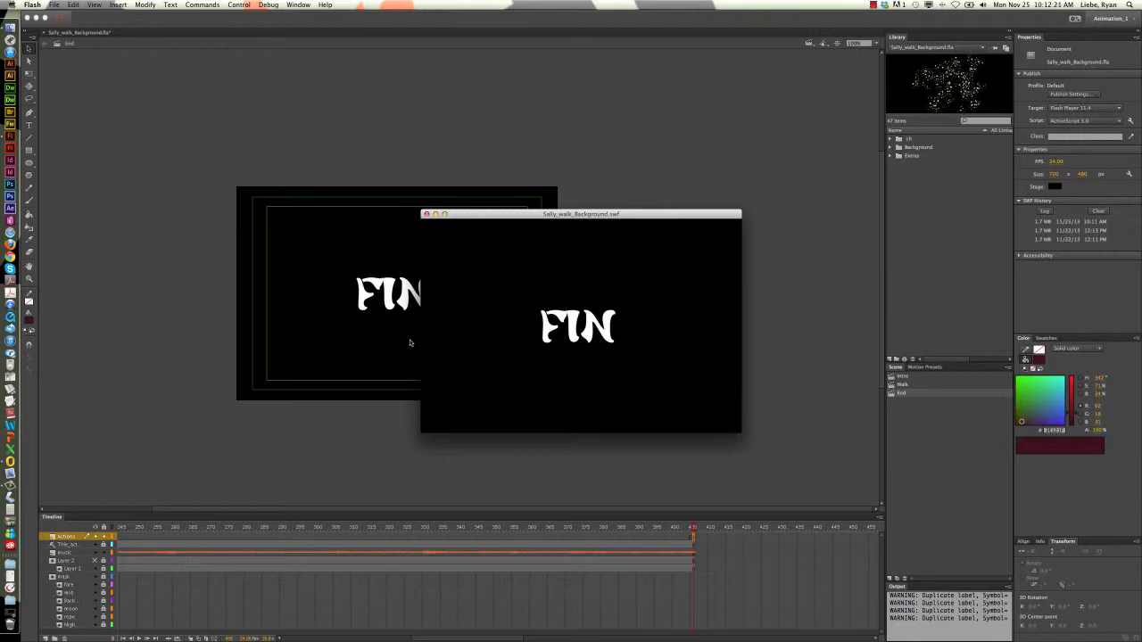
click(426, 214)
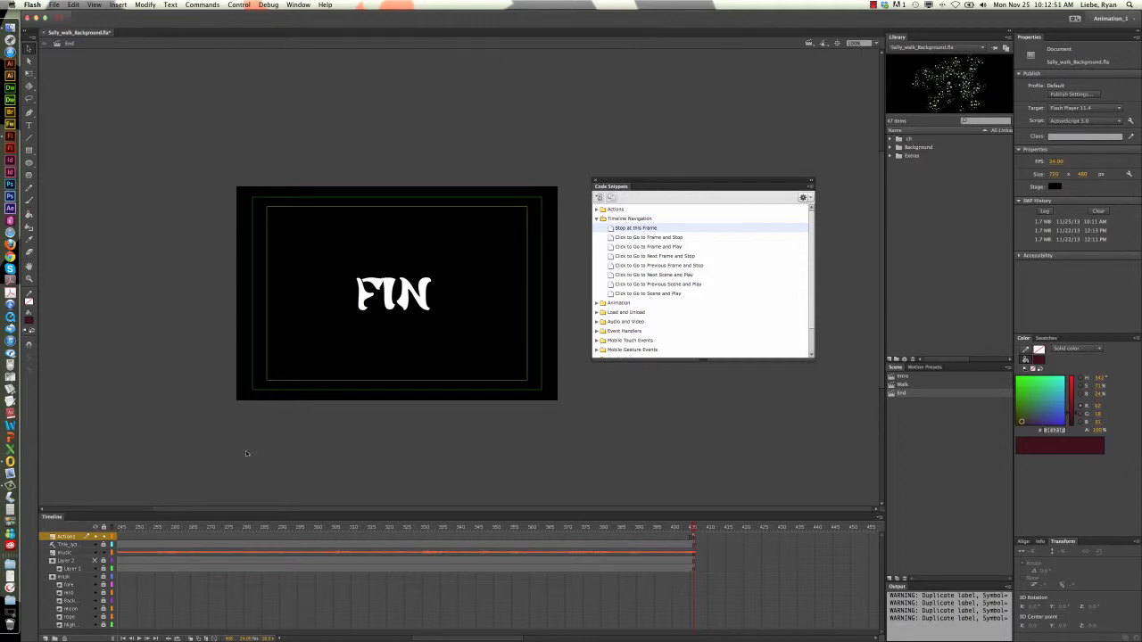
Add a new layer directly above the music layer
click(82, 555)
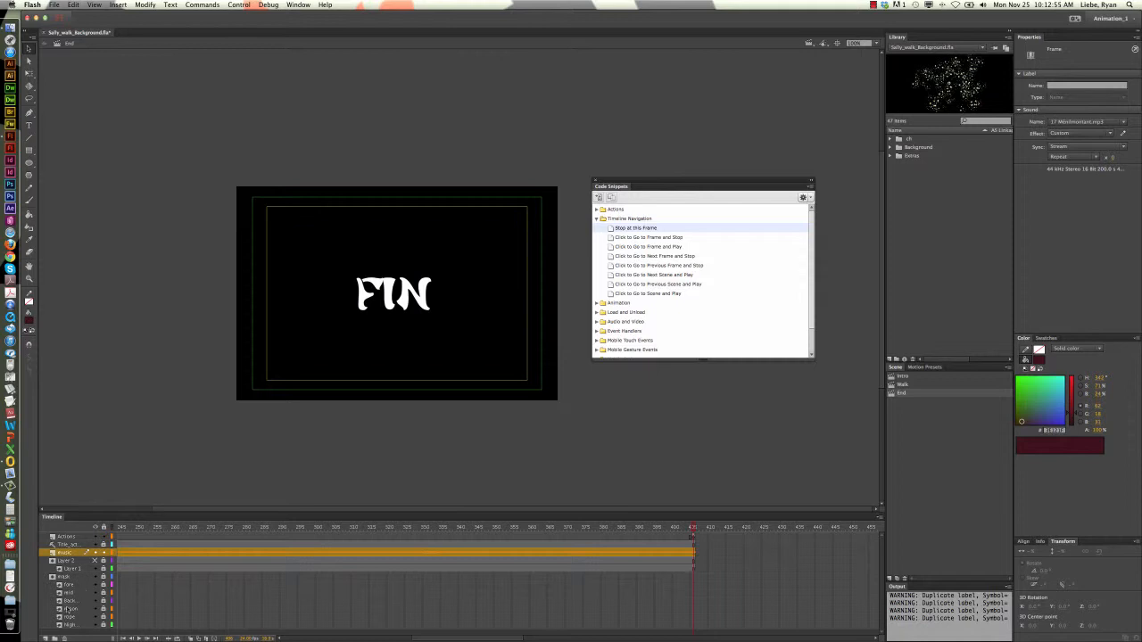
click(46, 639)
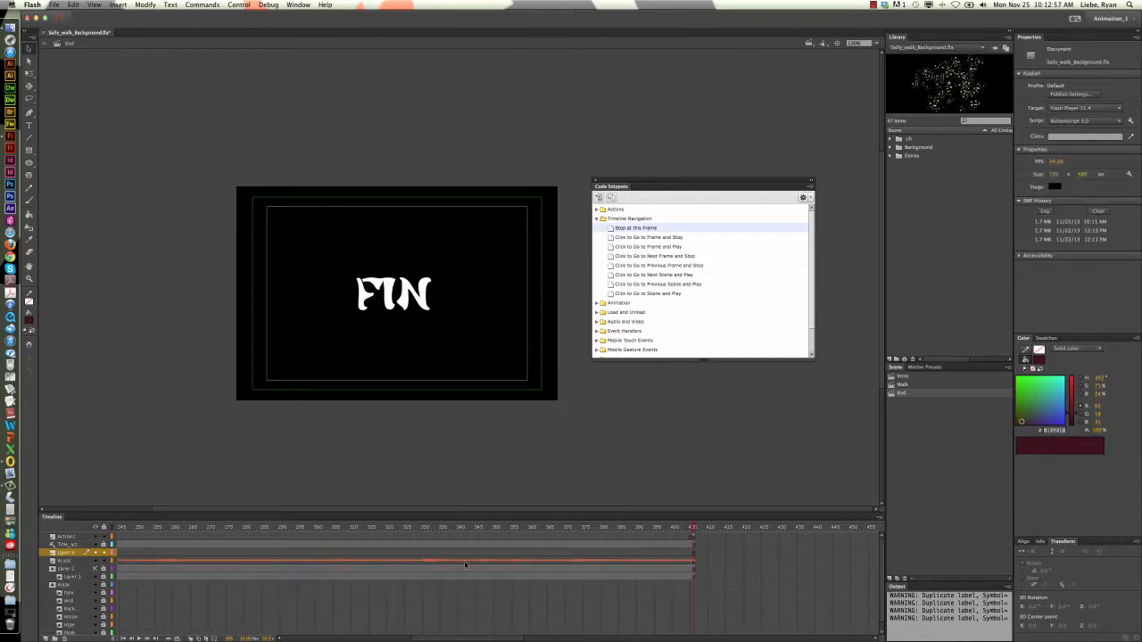
Scrub back to about frame 96 and play the FIN title animation from there
click(677, 528)
drag(676, 531, 159, 542)
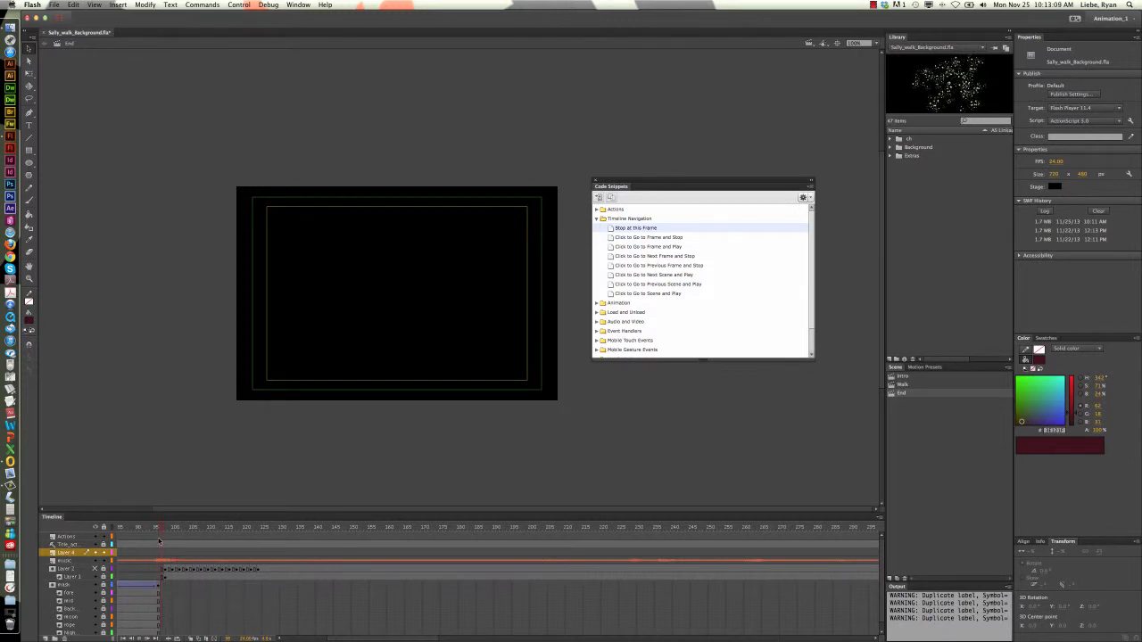
key(Return)
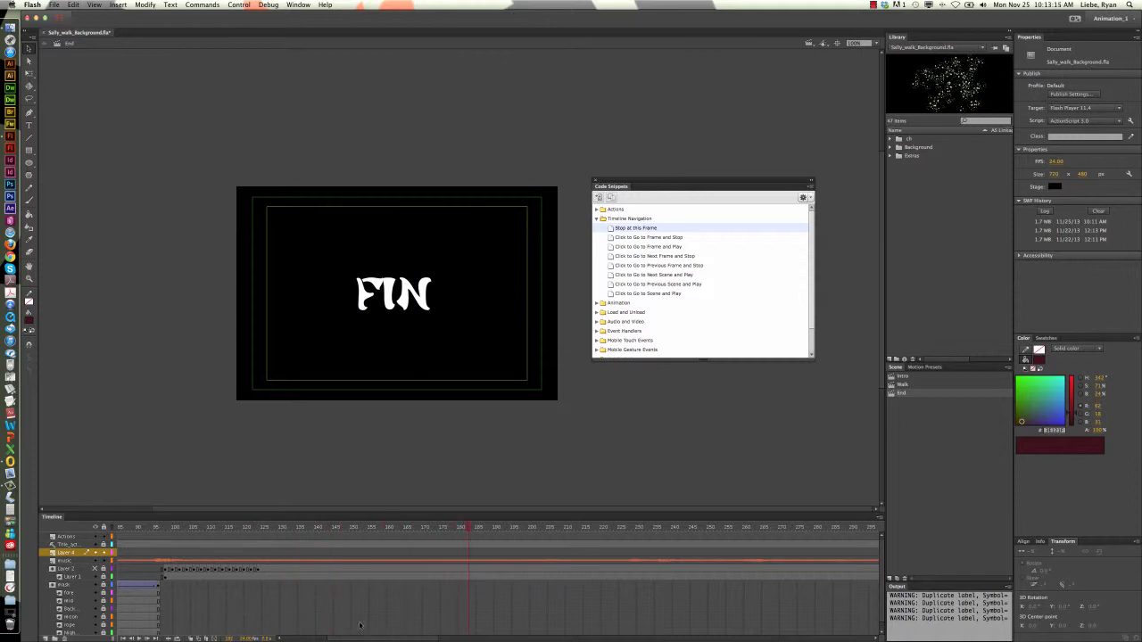
drag(350, 639, 314, 639)
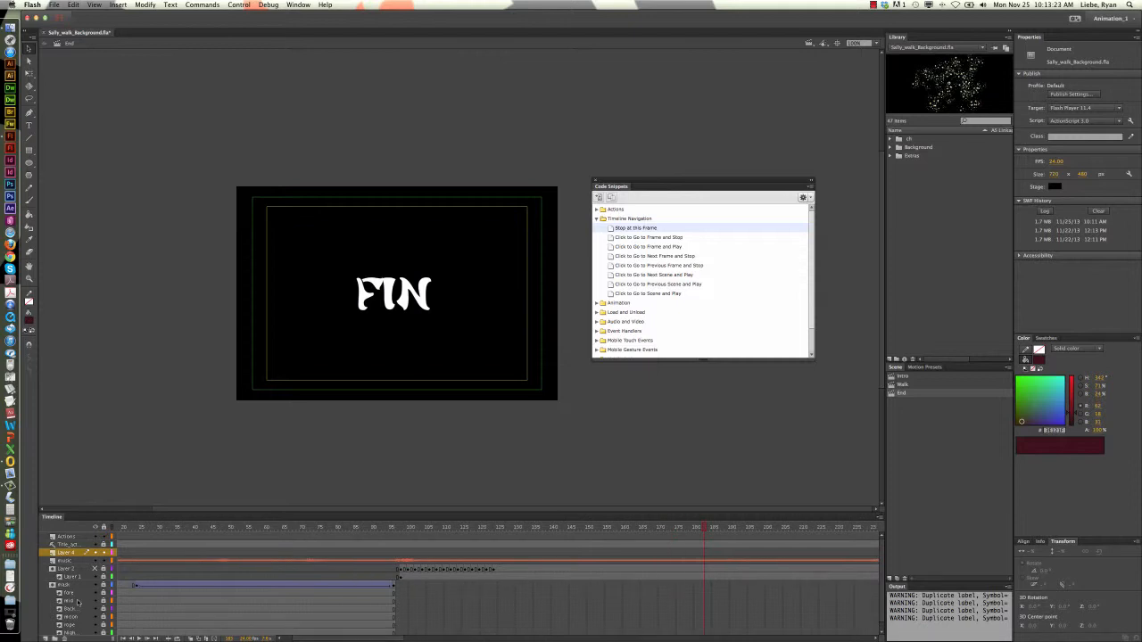
Unhide Layer 2 and insert a keyframe at frame 152 on the new layer above the music
click(96, 575)
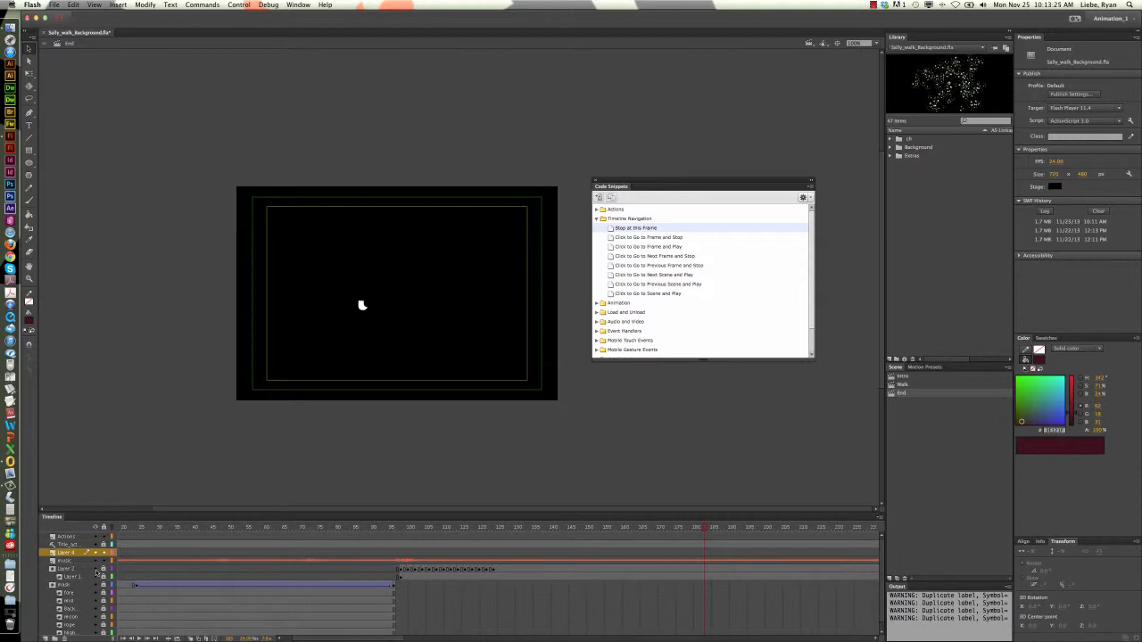
drag(464, 529, 592, 536)
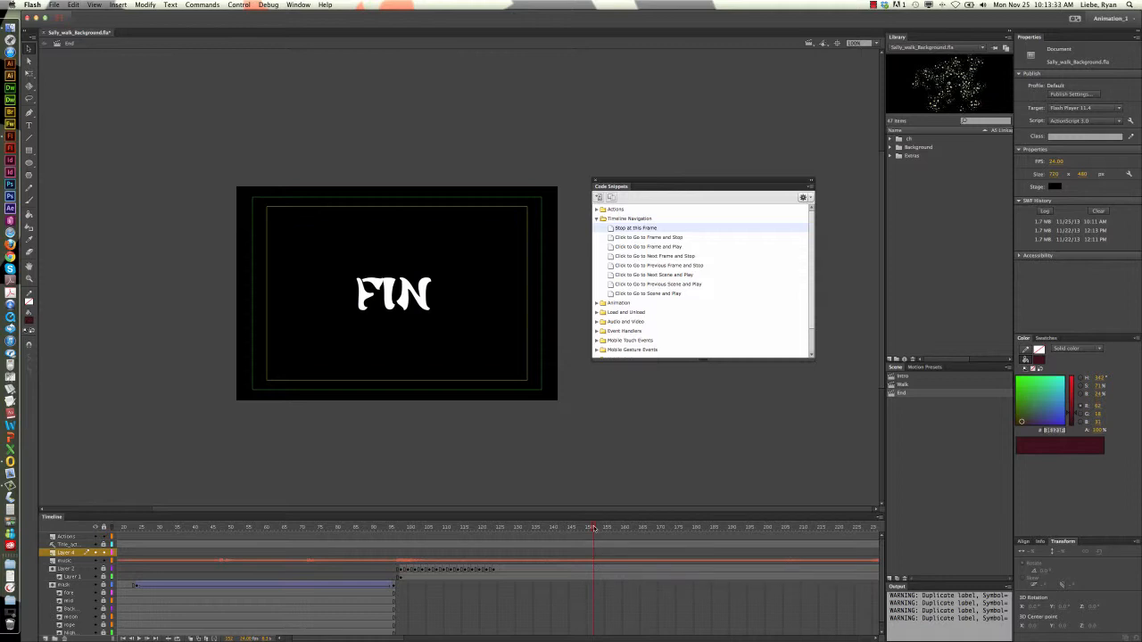
click(593, 553)
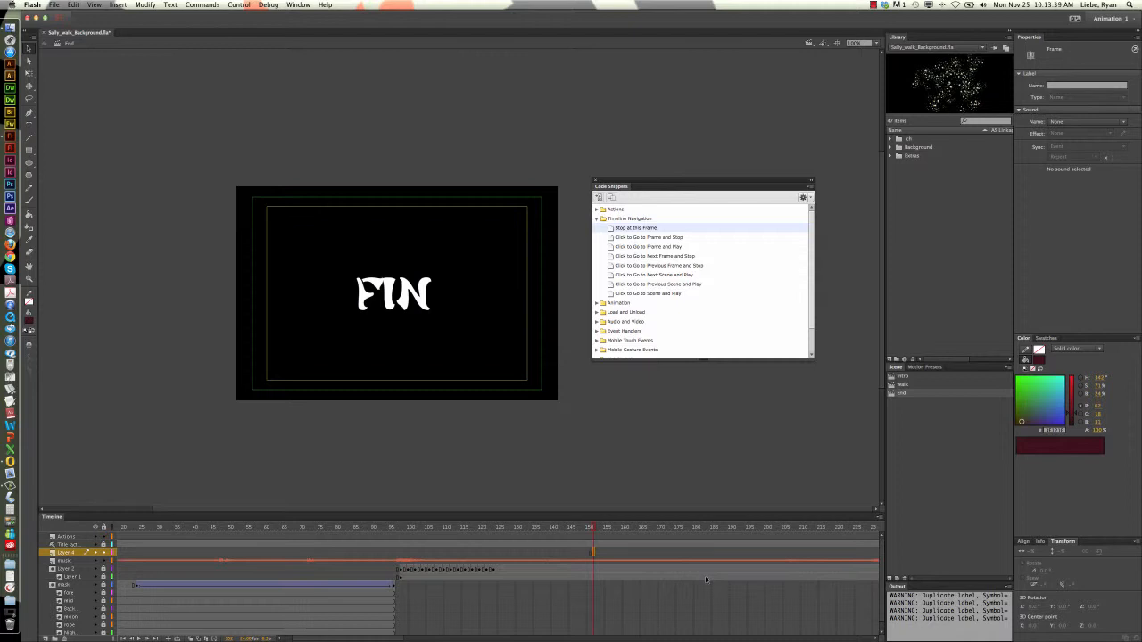
Draw a rectangle about 69 by 70 px with a #FF3333 red fill and no stroke, below and right of the FIN title
click(28, 153)
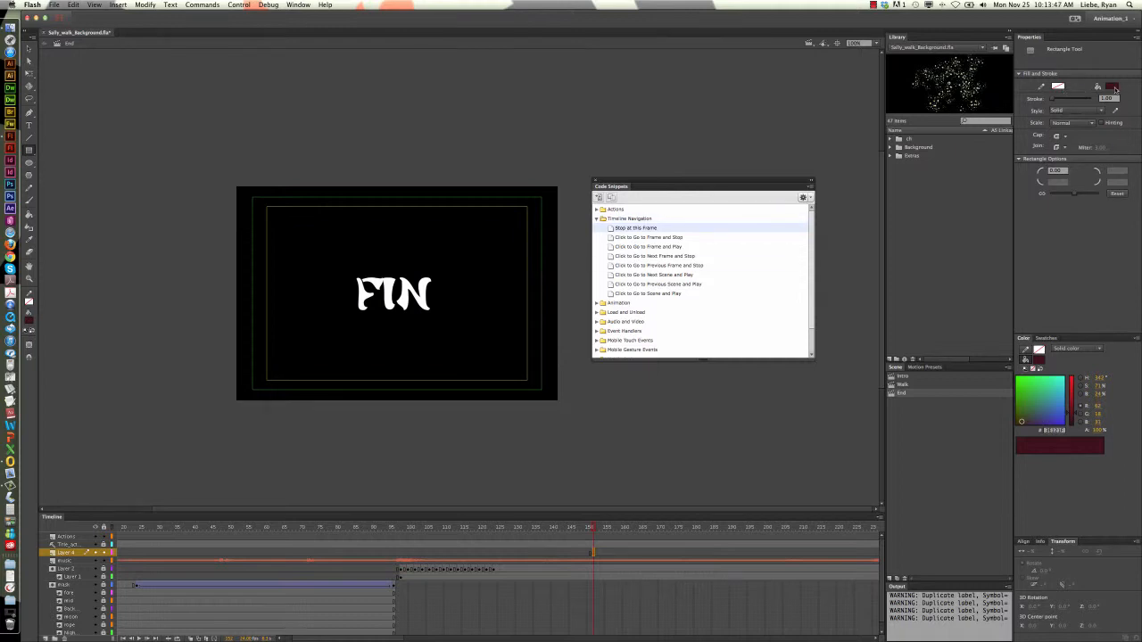
click(1114, 89)
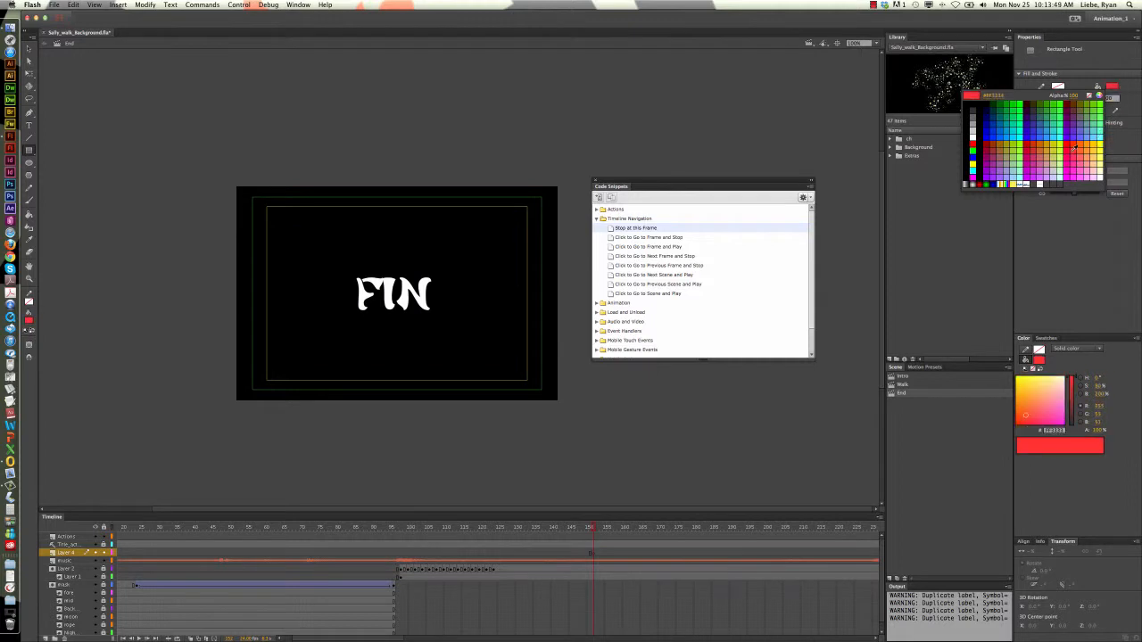
click(1074, 147)
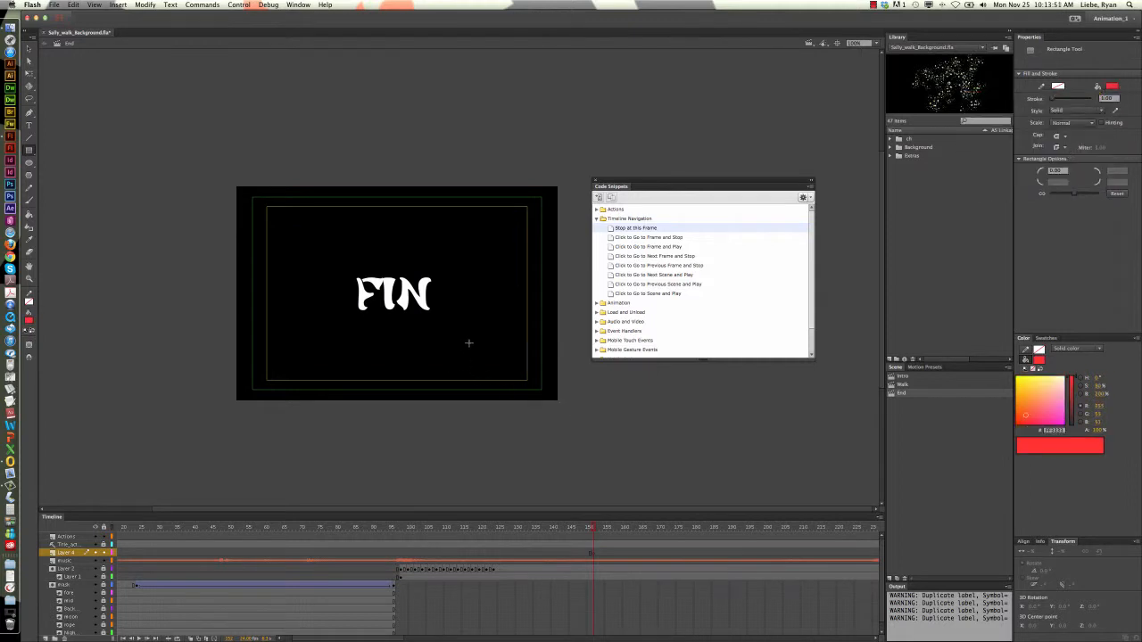
mouse_move(461, 339)
mouse_down()
mouse_move(500, 377)
mouse_move(491, 373)
mouse_up()
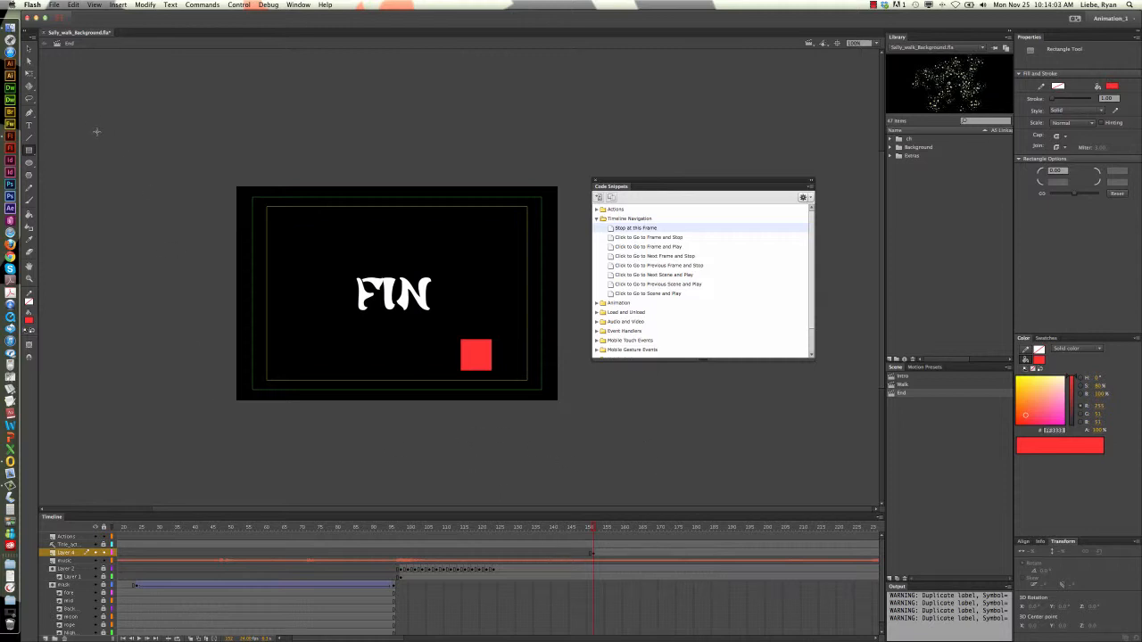
click(33, 53)
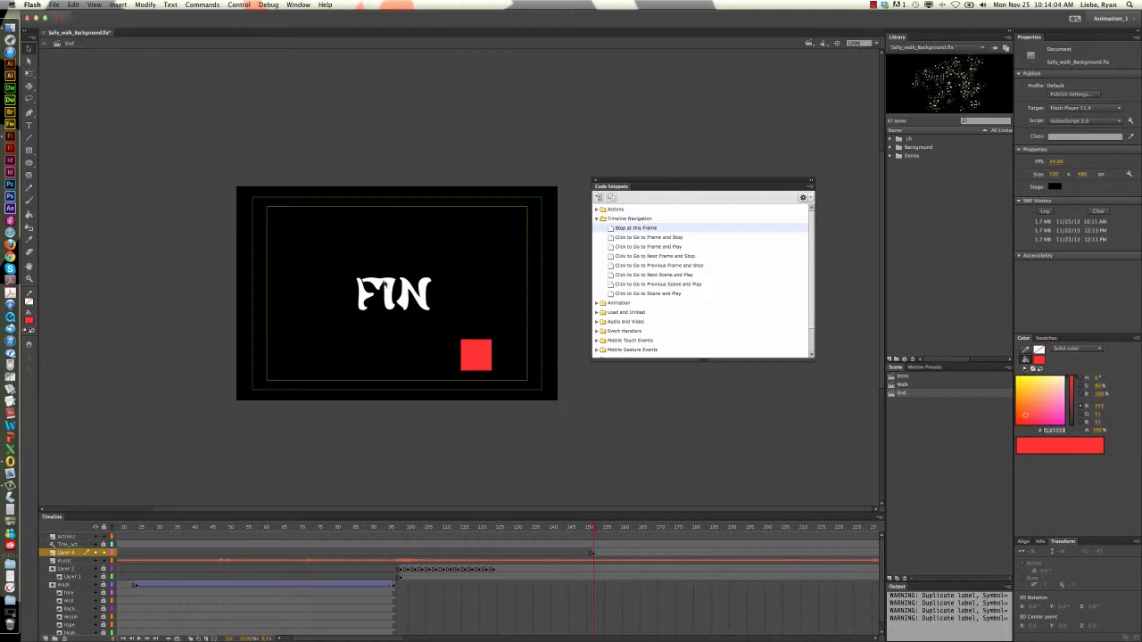
Convert the red square into a Button symbol named button
click(567, 530)
drag(567, 530, 594, 530)
click(475, 362)
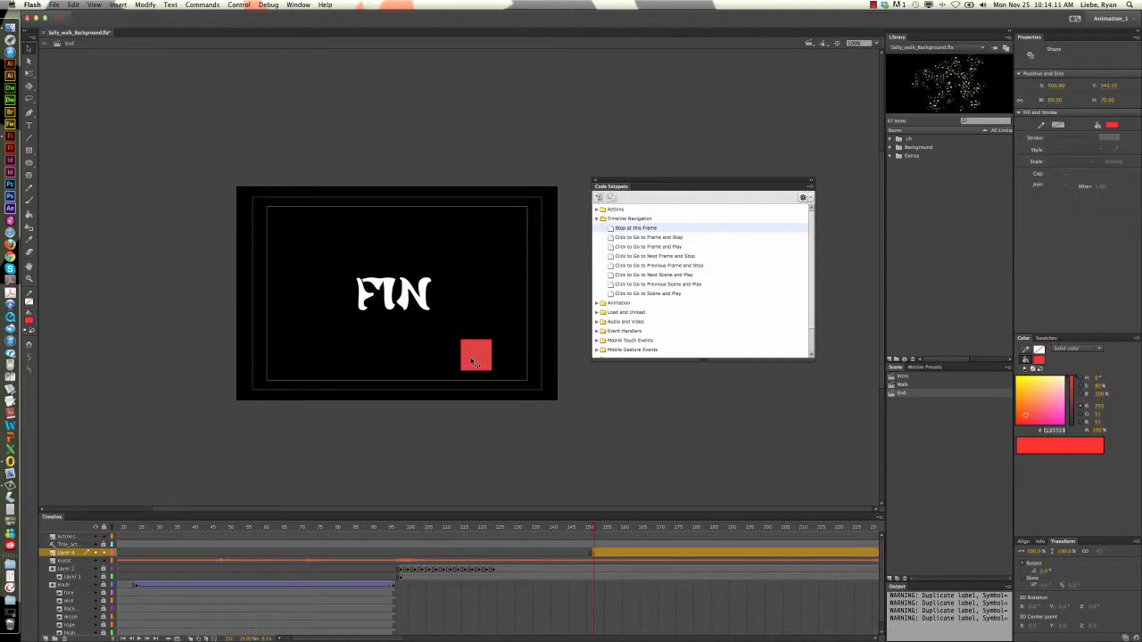
key(F8)
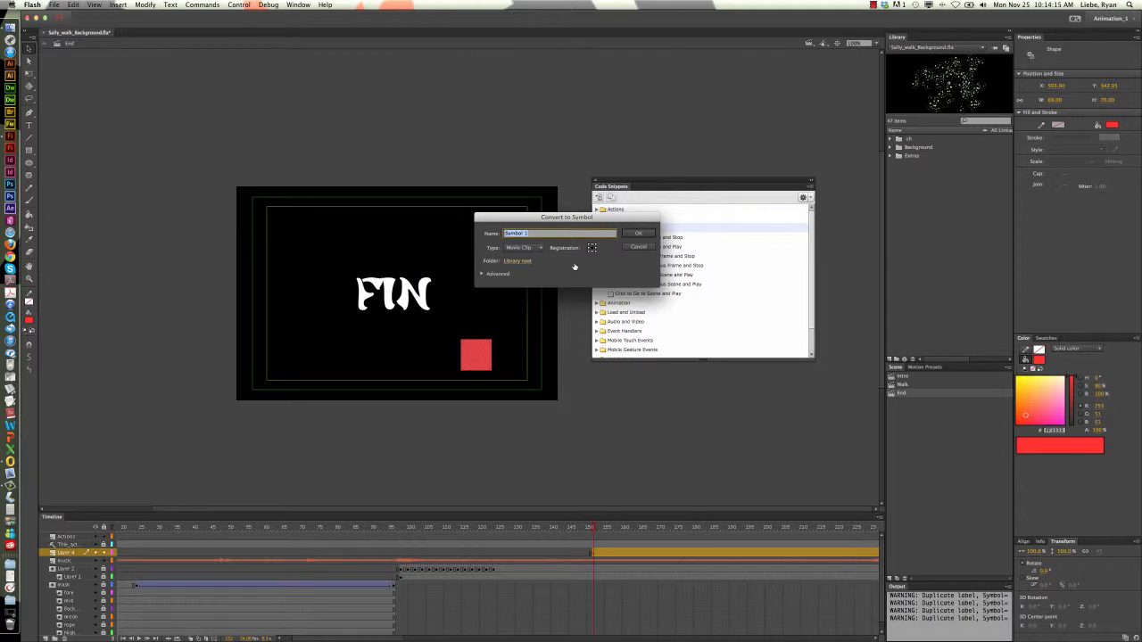
text(butto)
key(BackSpace)
key(BackSpace)
key(BackSpace)
key(BackSpace)
click(513, 249)
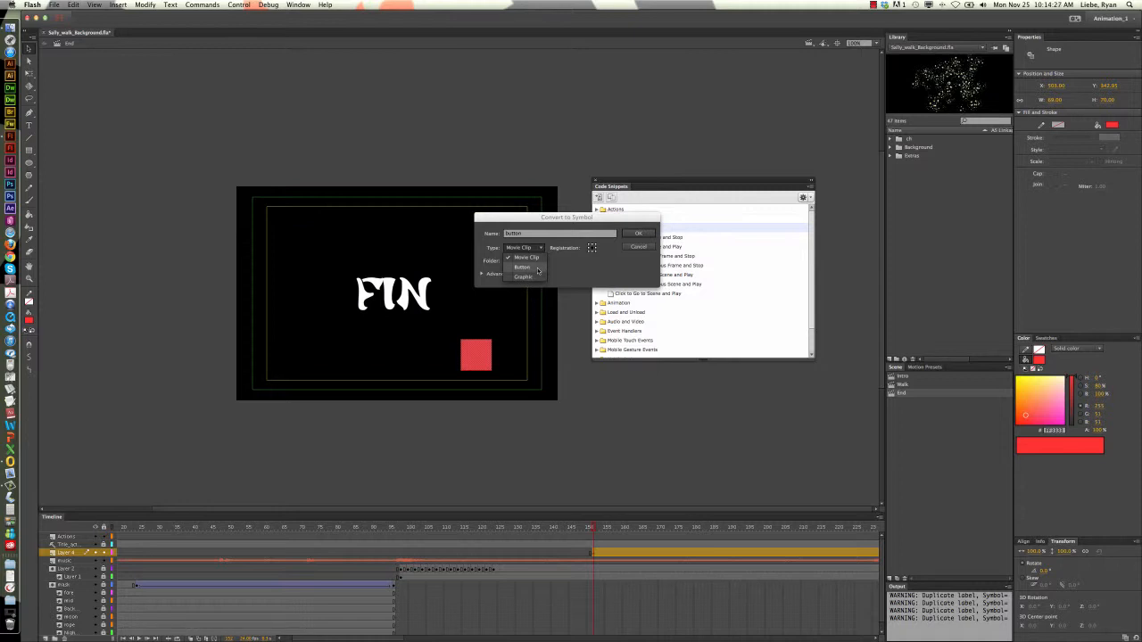
click(522, 267)
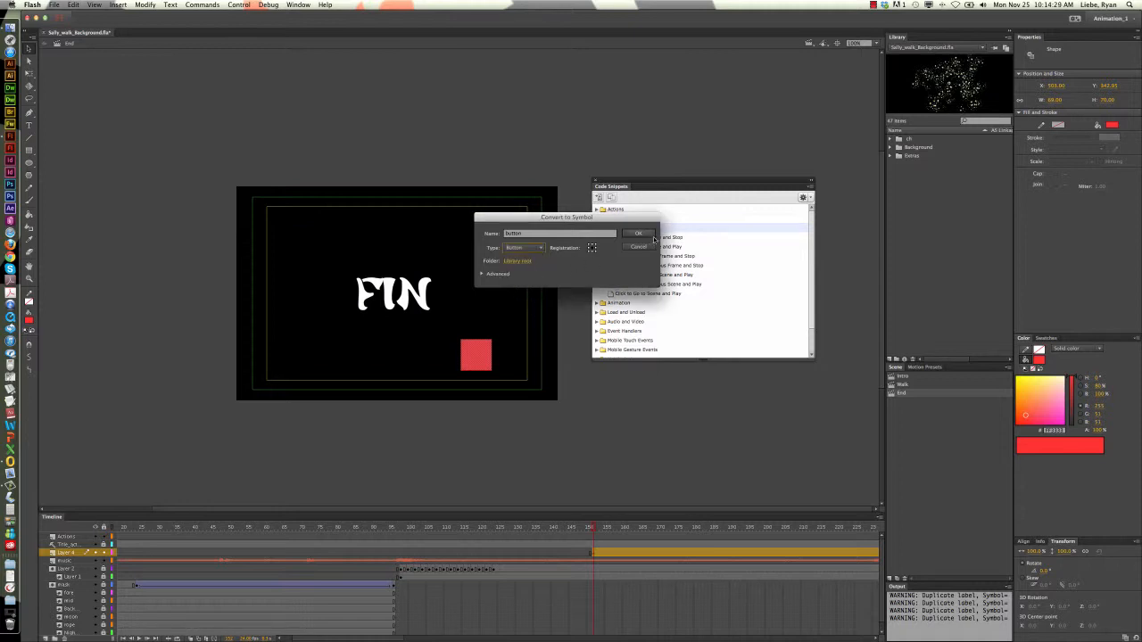
click(651, 237)
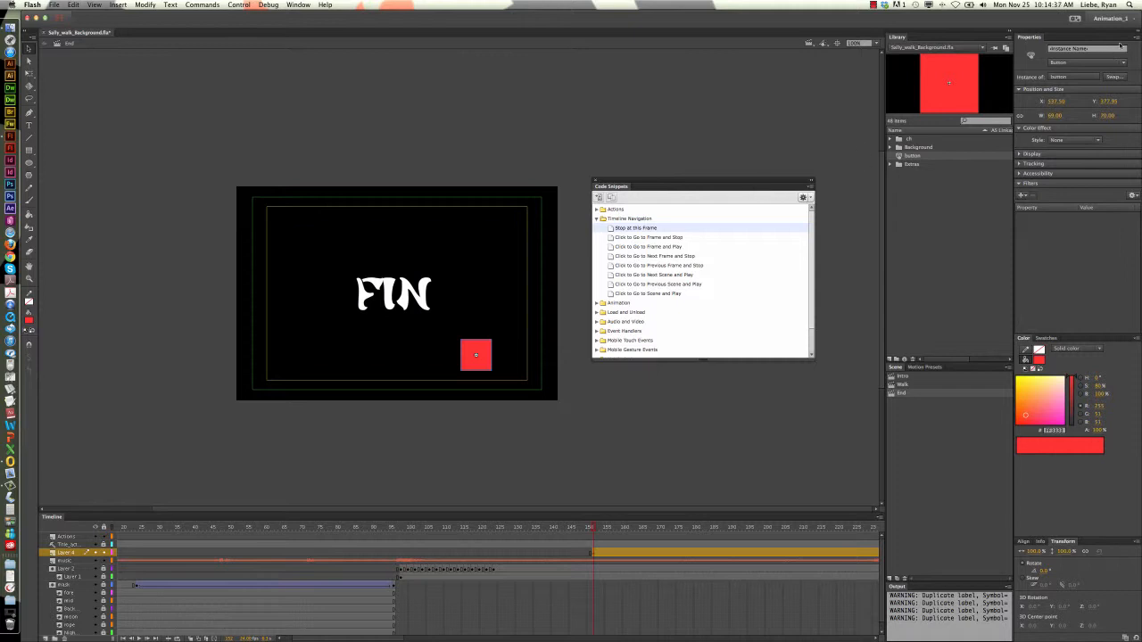
Give the red button instance the instance name replay
click(1090, 48)
key(Return)
scroll(489, 379, left, 5)
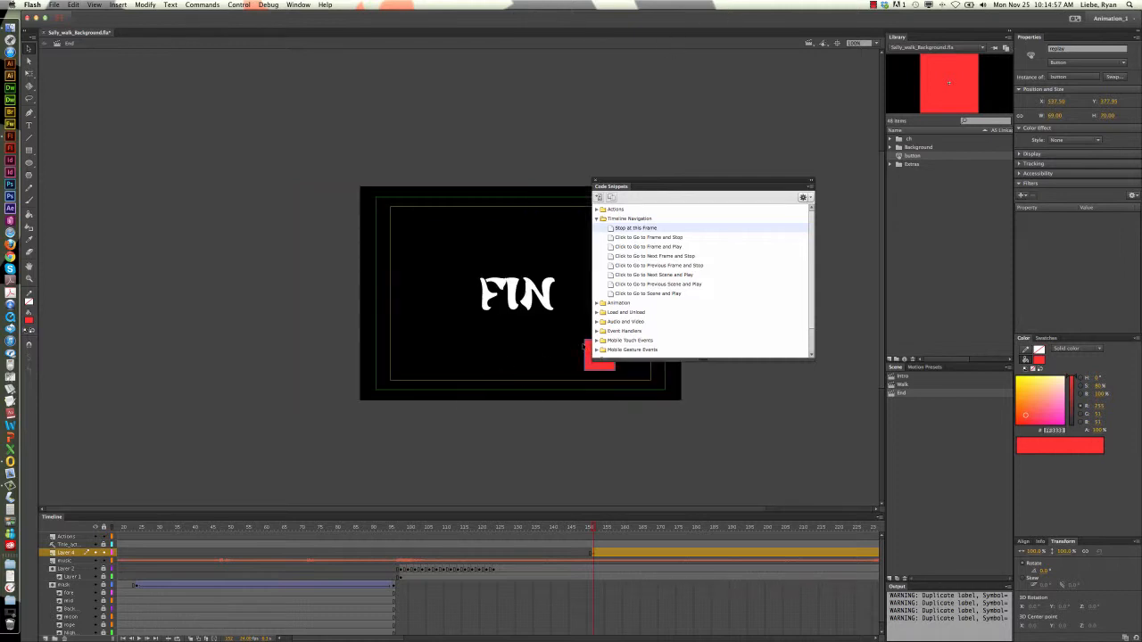
scroll(561, 351, right, 5)
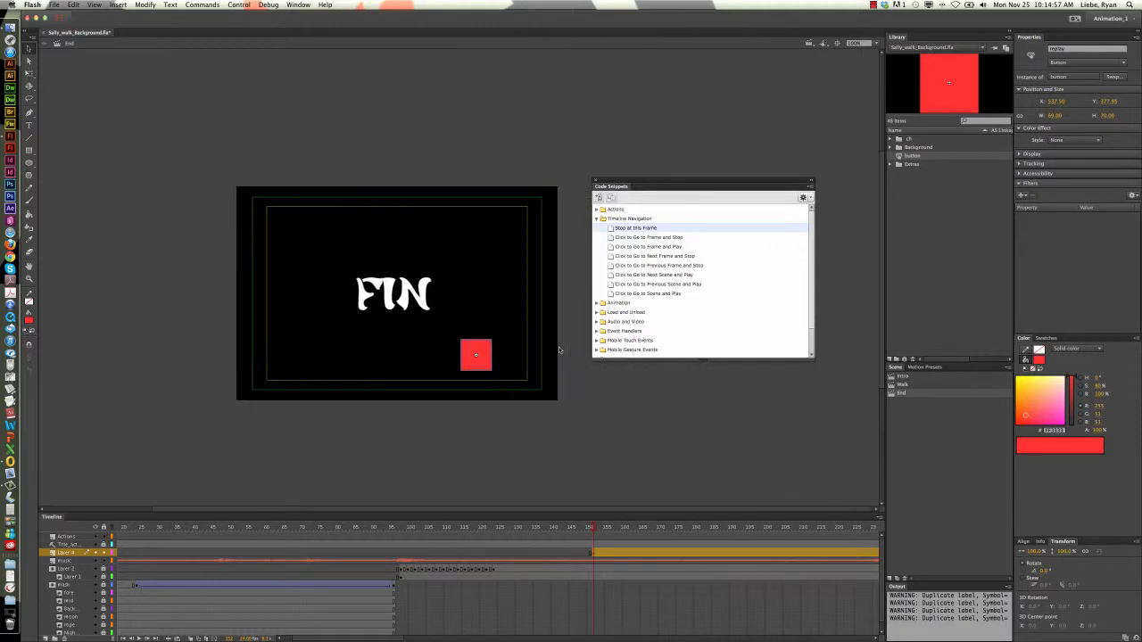
Open the button symbol for editing and insert keyframes in its Over and Down states
double_click(472, 365)
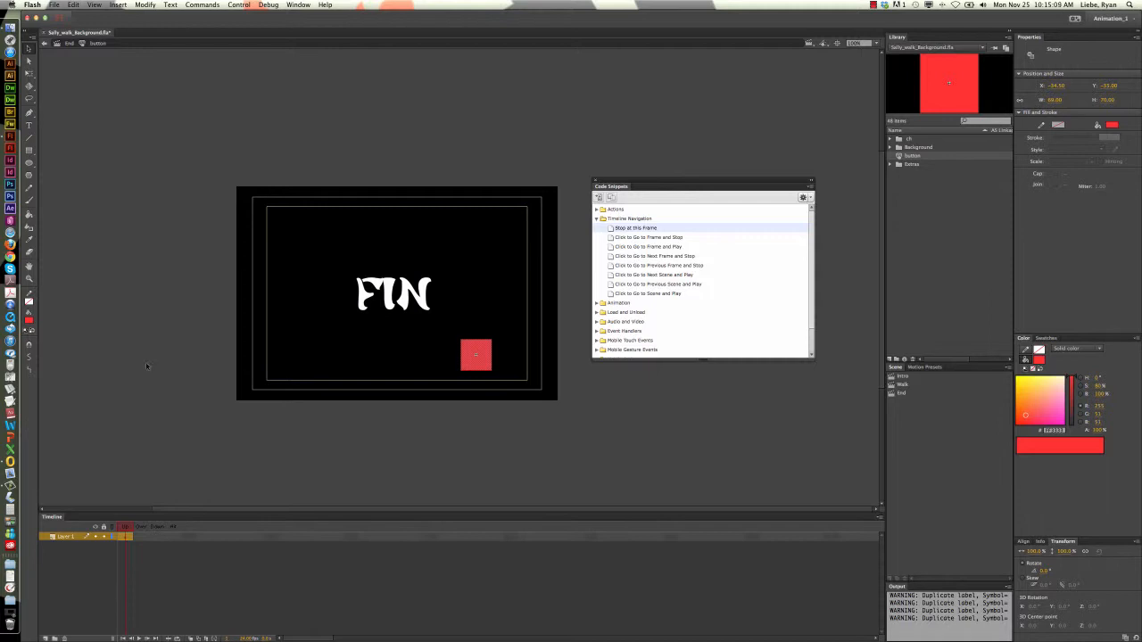
scroll(150, 456, up, 2)
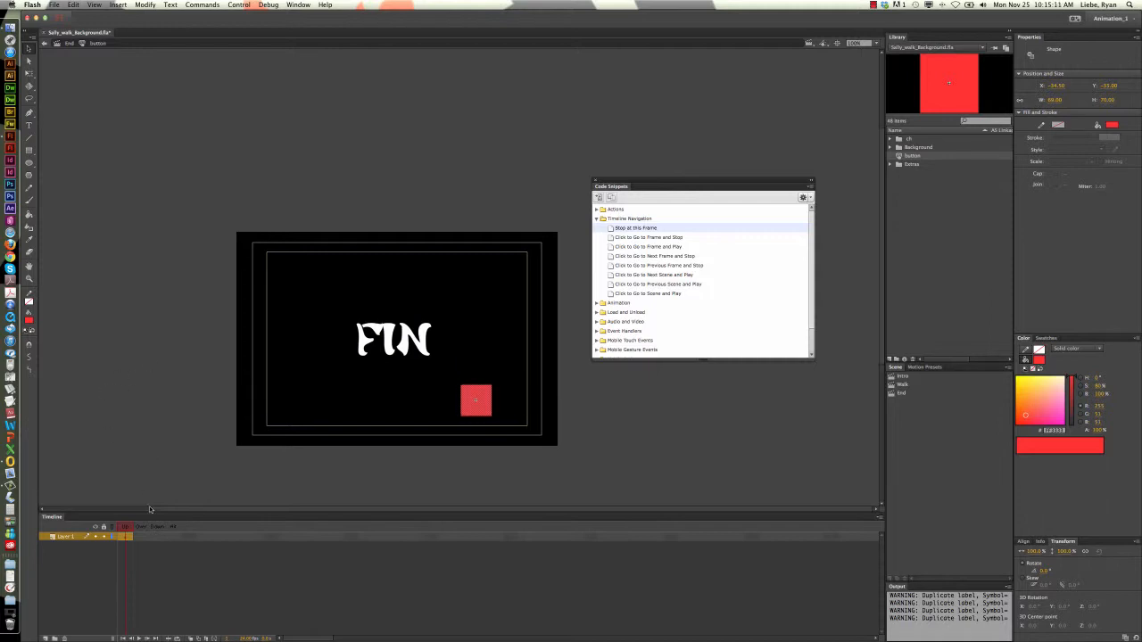
scroll(313, 448, down, 2)
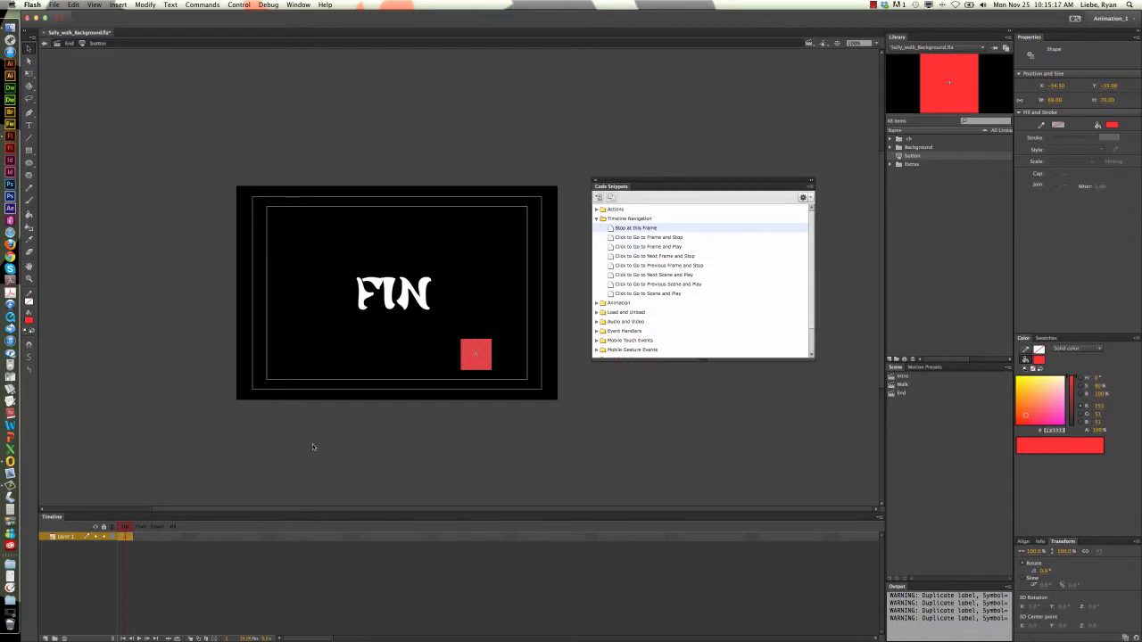
click(81, 573)
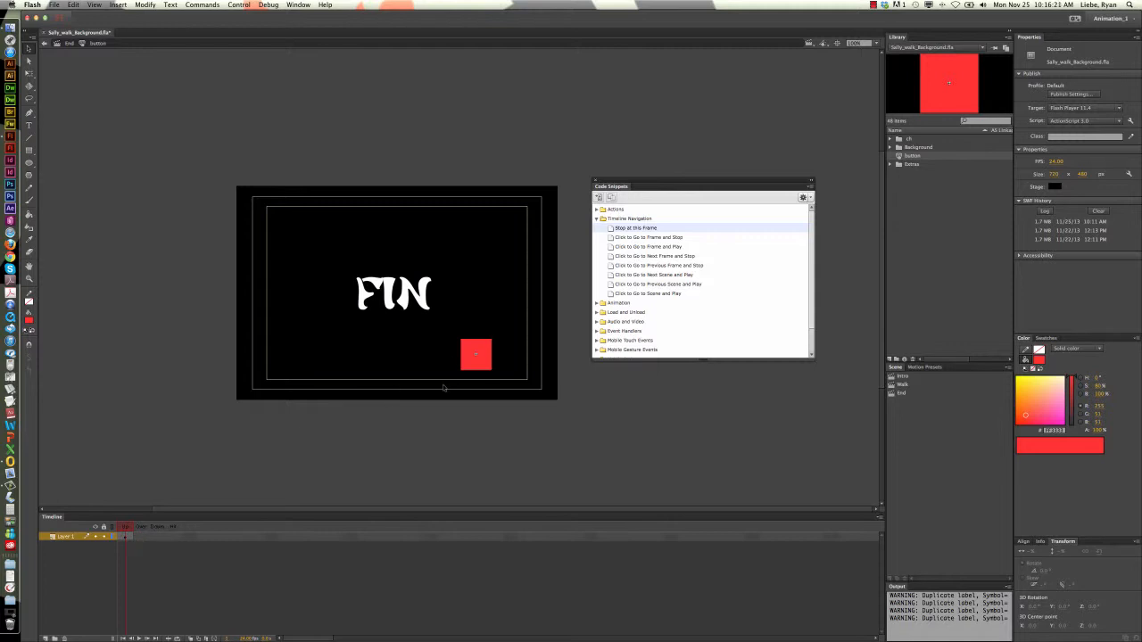
click(141, 537)
click(143, 538)
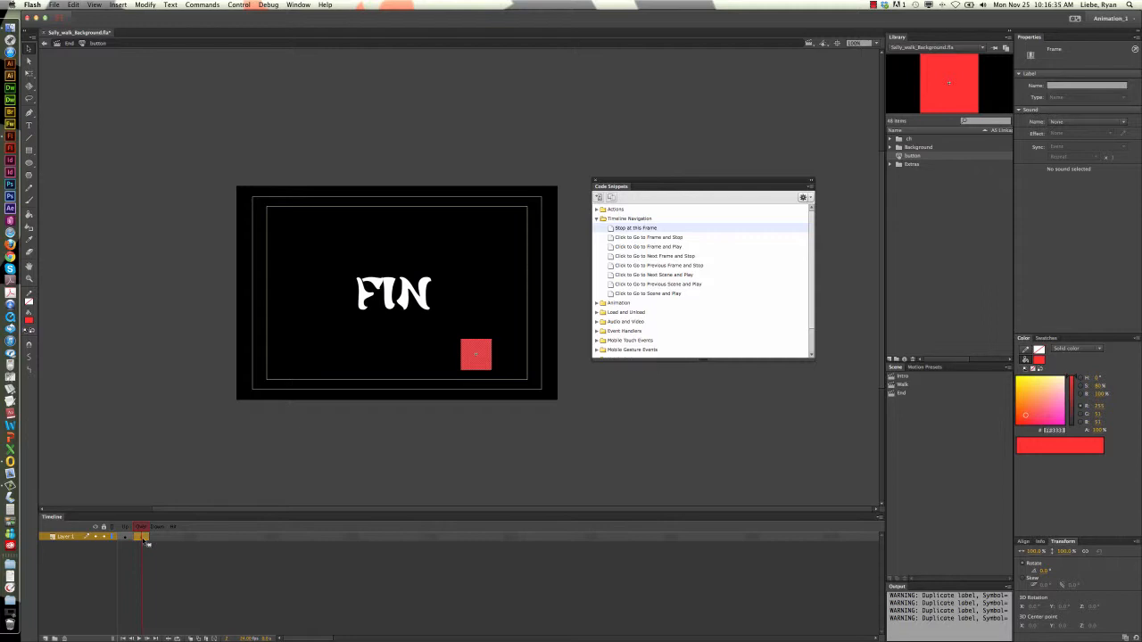
drag(146, 541, 166, 540)
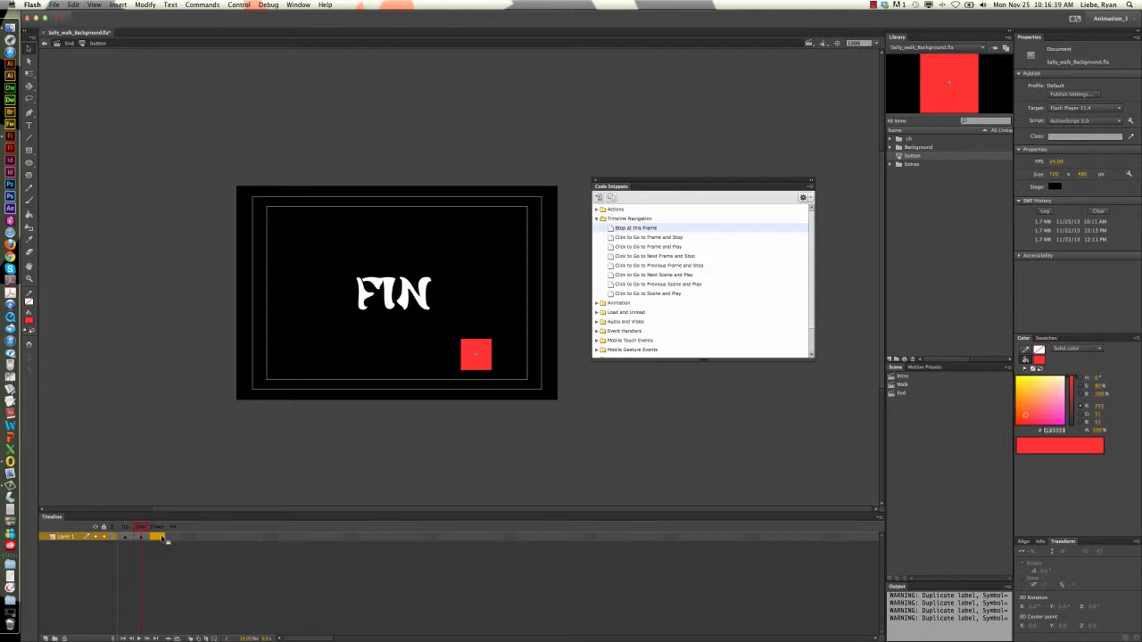
click(163, 538)
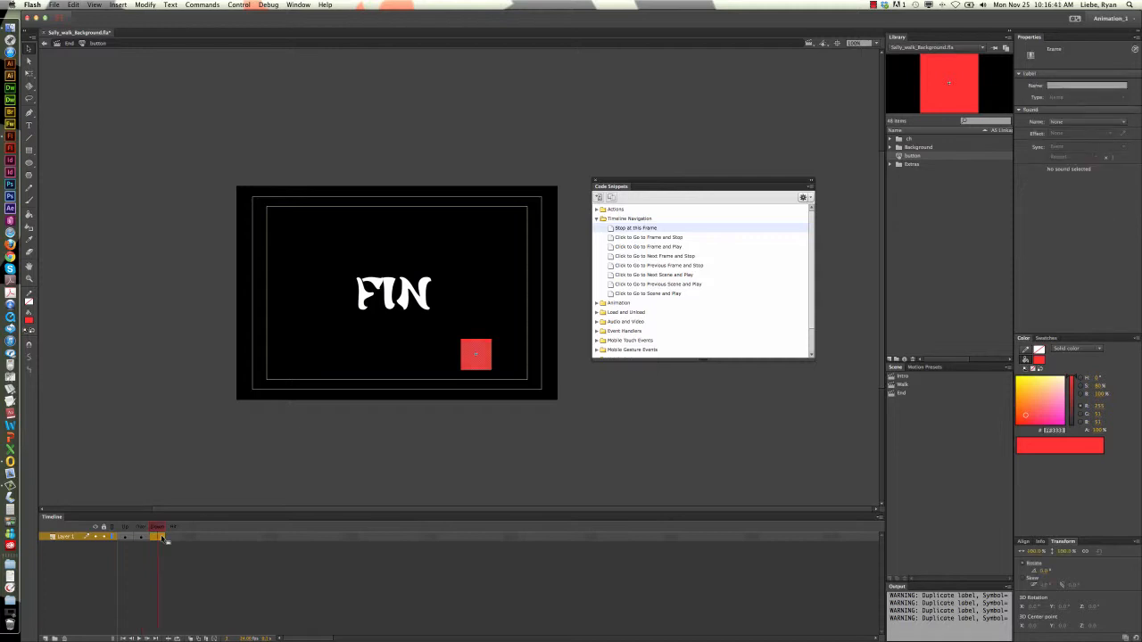
Recolor the square in the Over state orange and scale it up slightly around its center
click(141, 537)
click(1022, 395)
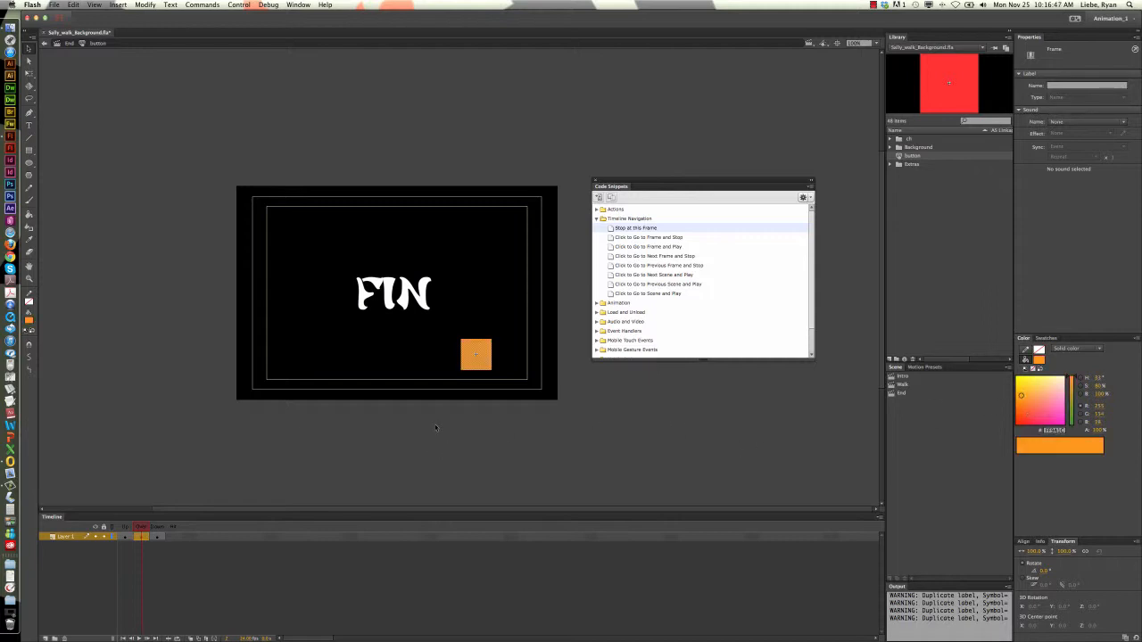
click(476, 354)
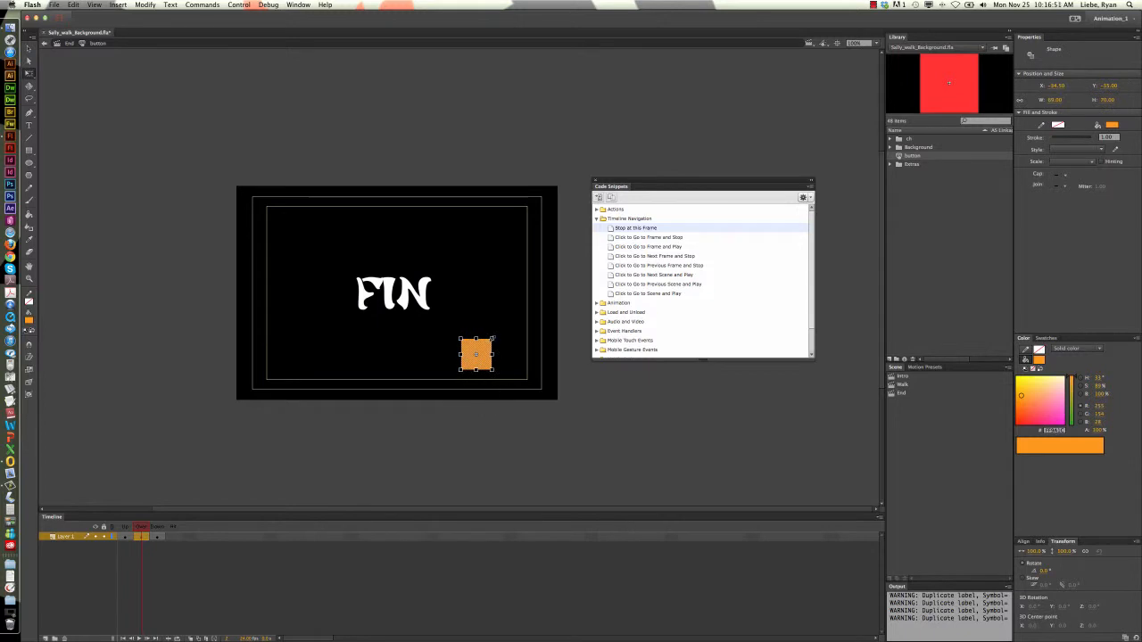
drag(492, 339, 496, 336)
Recolor the Down state's square pale pink, shrink it to about 53 by 54 px, and return to the End scene
click(159, 536)
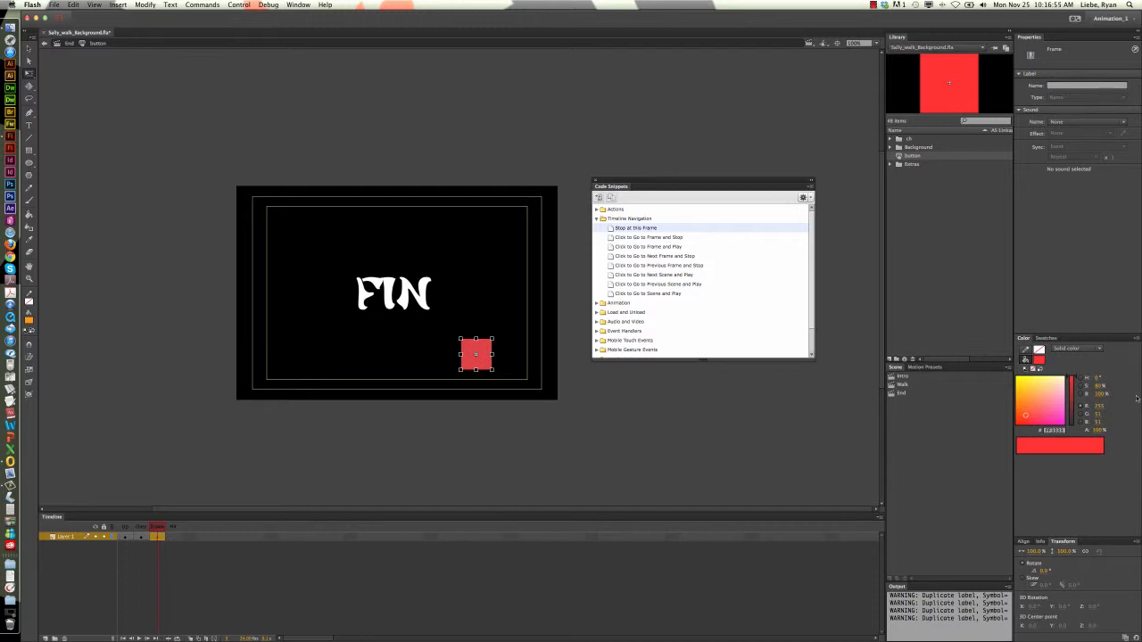
click(1058, 386)
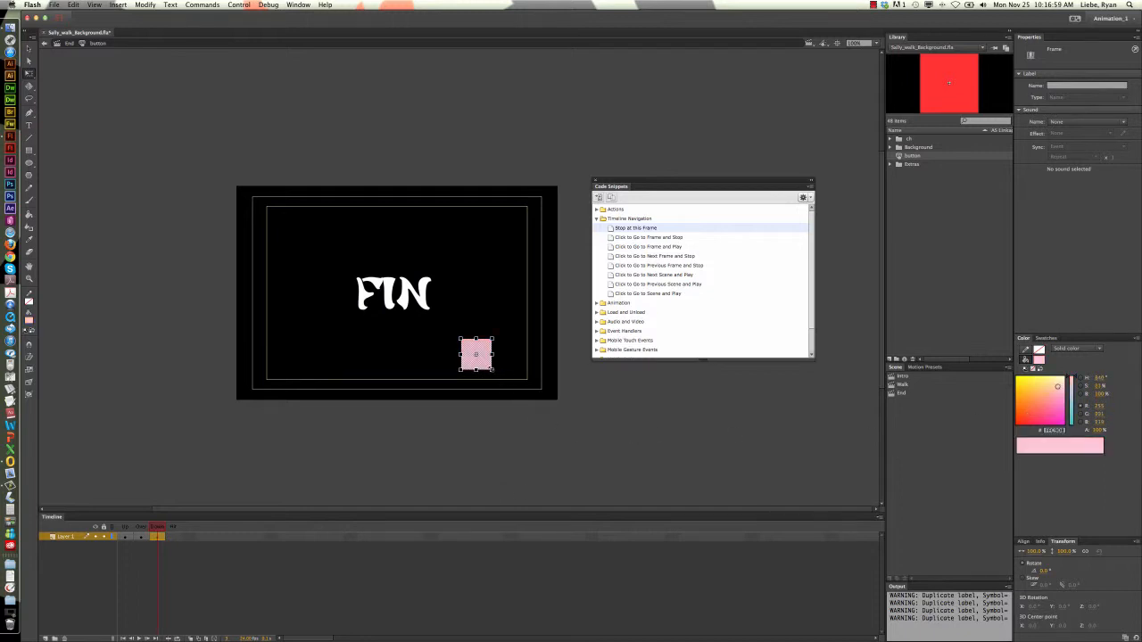
click(489, 367)
drag(491, 369, 489, 367)
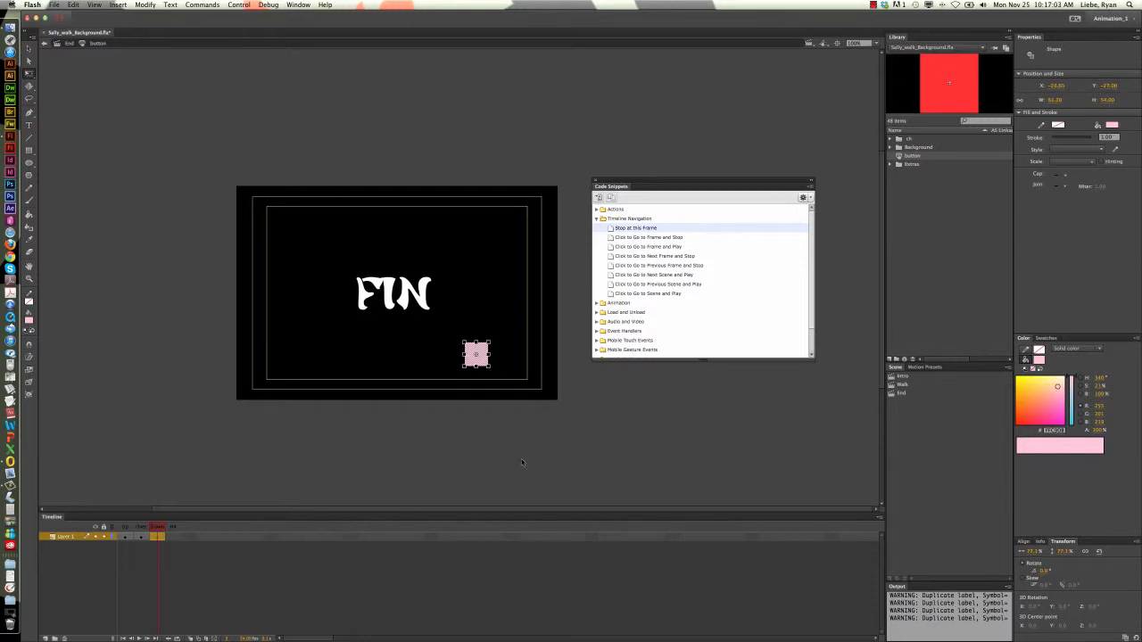
click(65, 44)
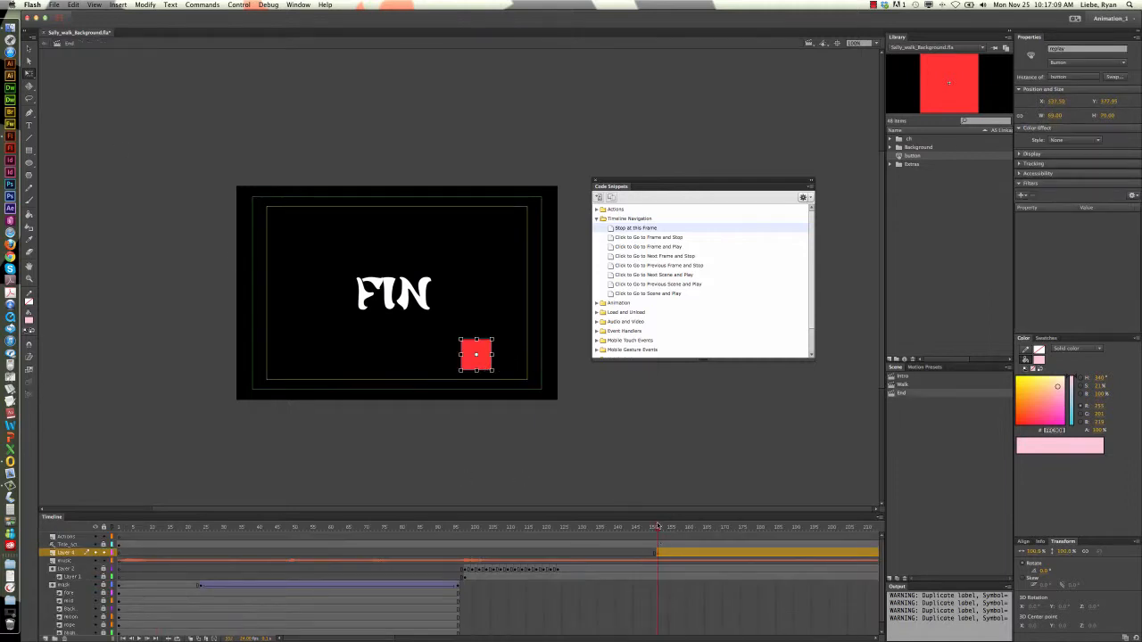
Test the movie and adjust the sound volume while it plays through to the FIN screen
mouse_move(658, 527)
mouse_down()
mouse_move(636, 526)
mouse_move(678, 527)
mouse_move(658, 528)
mouse_up()
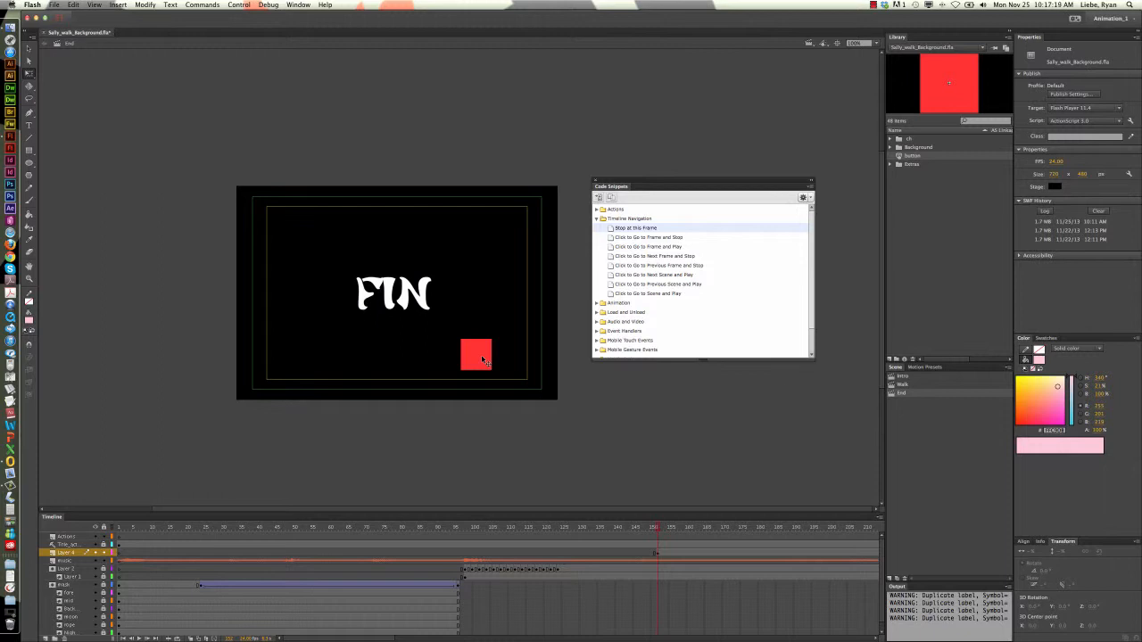
key(super+Return)
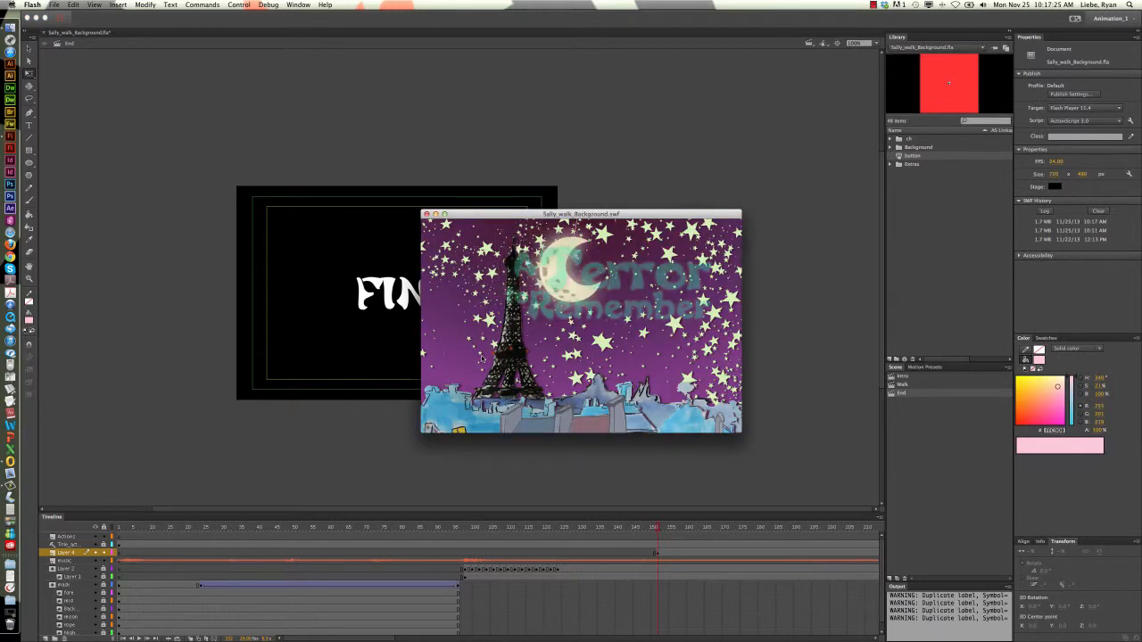
key(XF86AudioRaiseVolume)
key(XF86AudioLowerVolume)
key(XF86AudioLowerVolume)
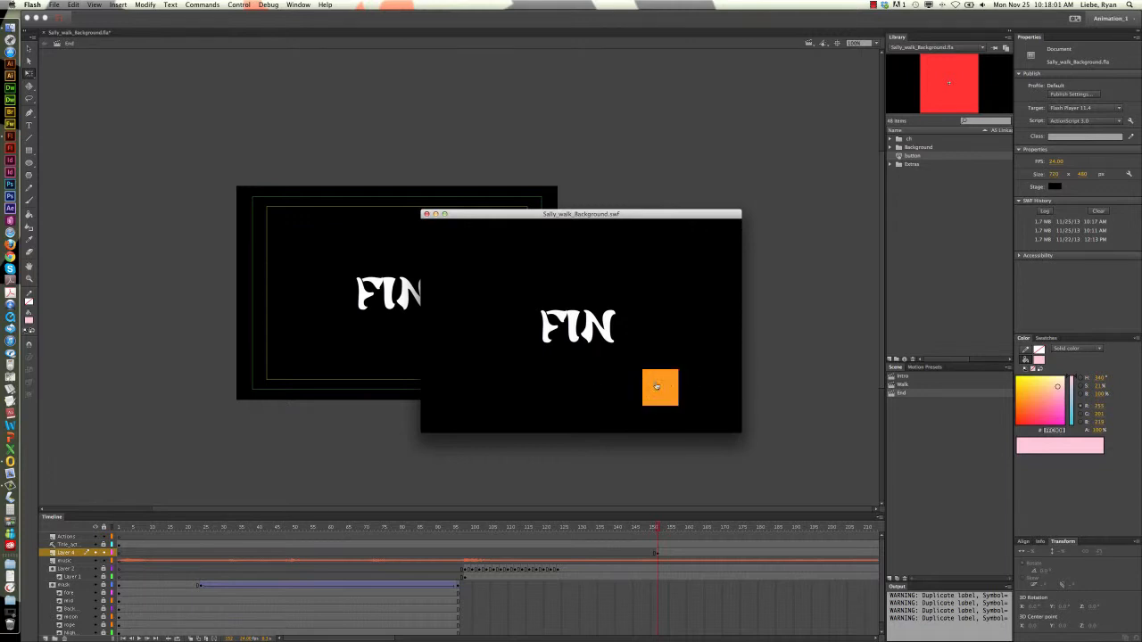
Try the button's Over and Down states repeatedly in the test movie, and close the preview
click(662, 387)
click(665, 388)
click(668, 386)
click(667, 386)
click(667, 387)
click(668, 386)
click(667, 386)
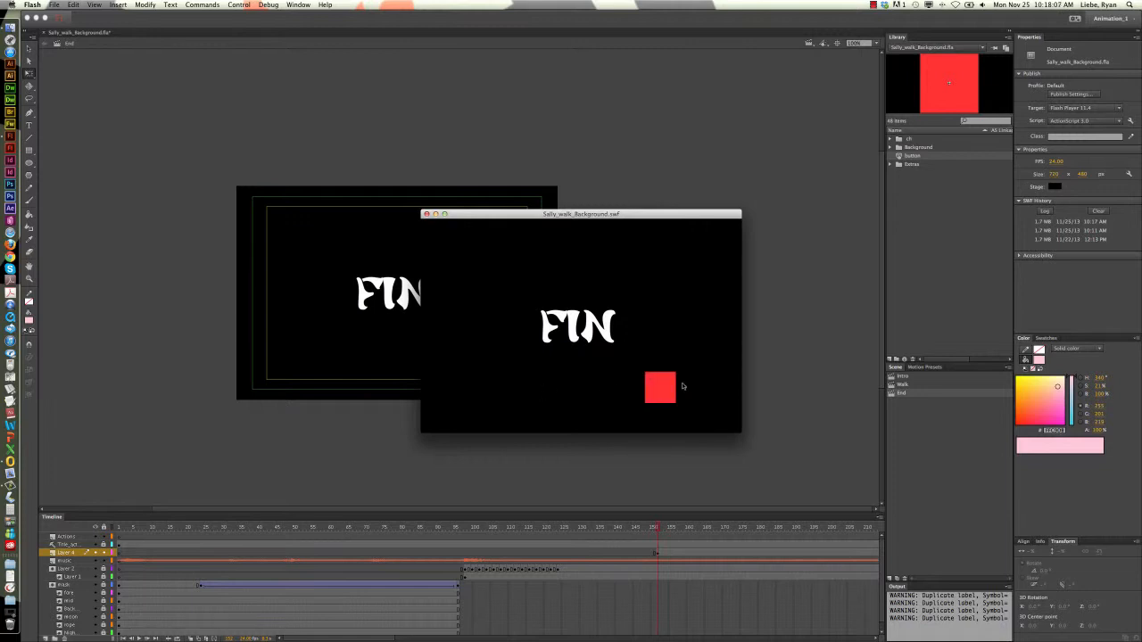
click(658, 387)
click(657, 387)
click(657, 387)
click(658, 387)
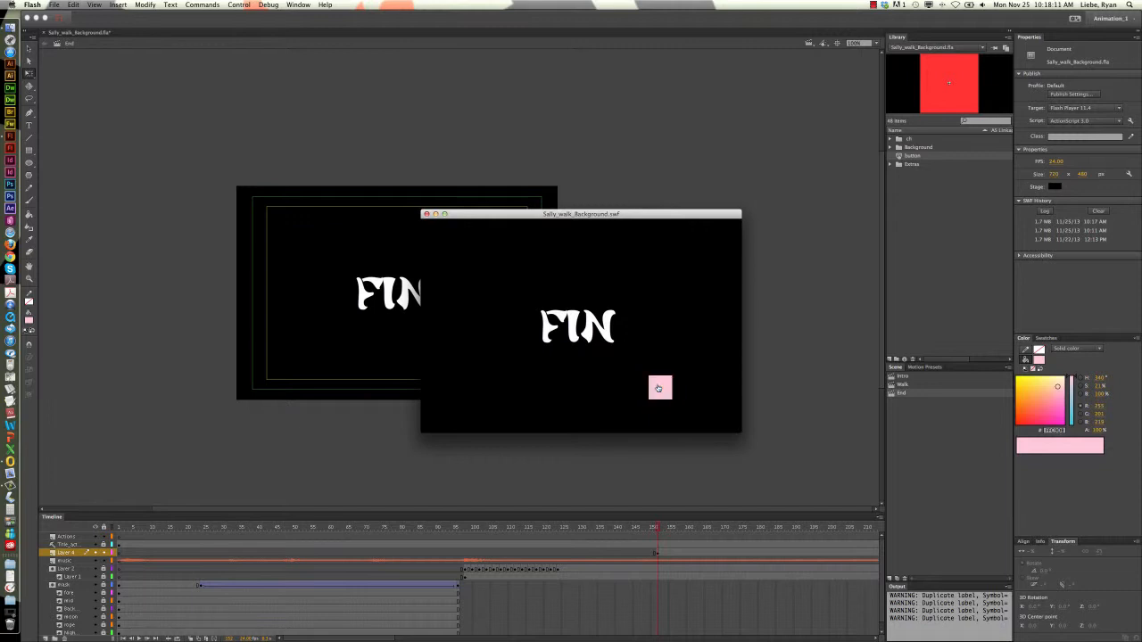
click(428, 216)
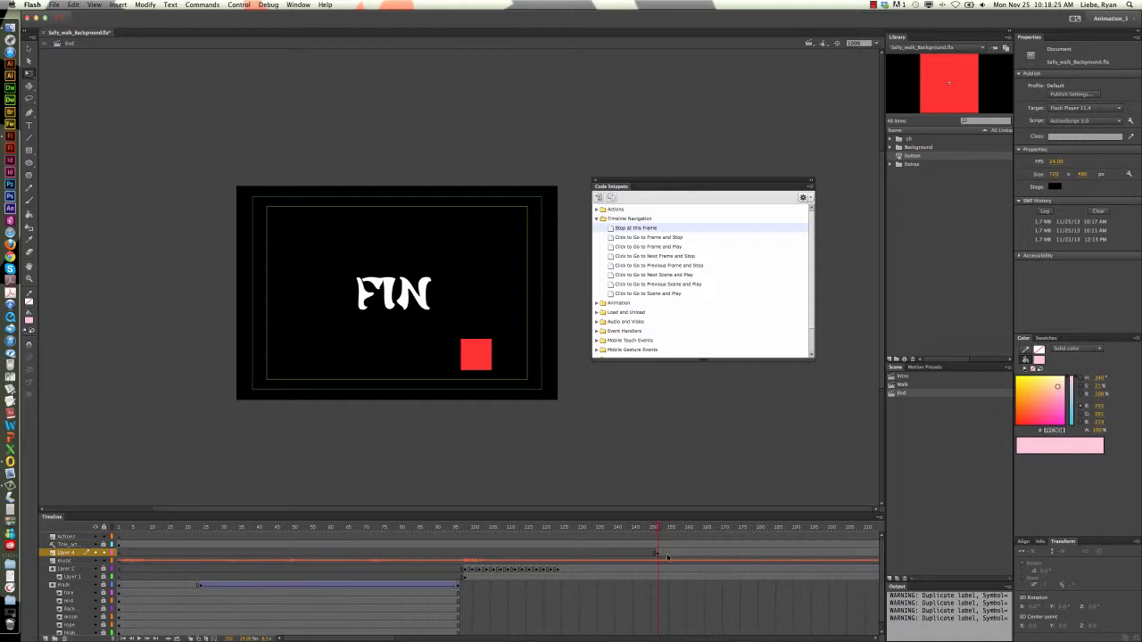
Insert a keyframe at frame 170 on Layer 4 and set the button's alpha to 0% at frame 152
click(723, 559)
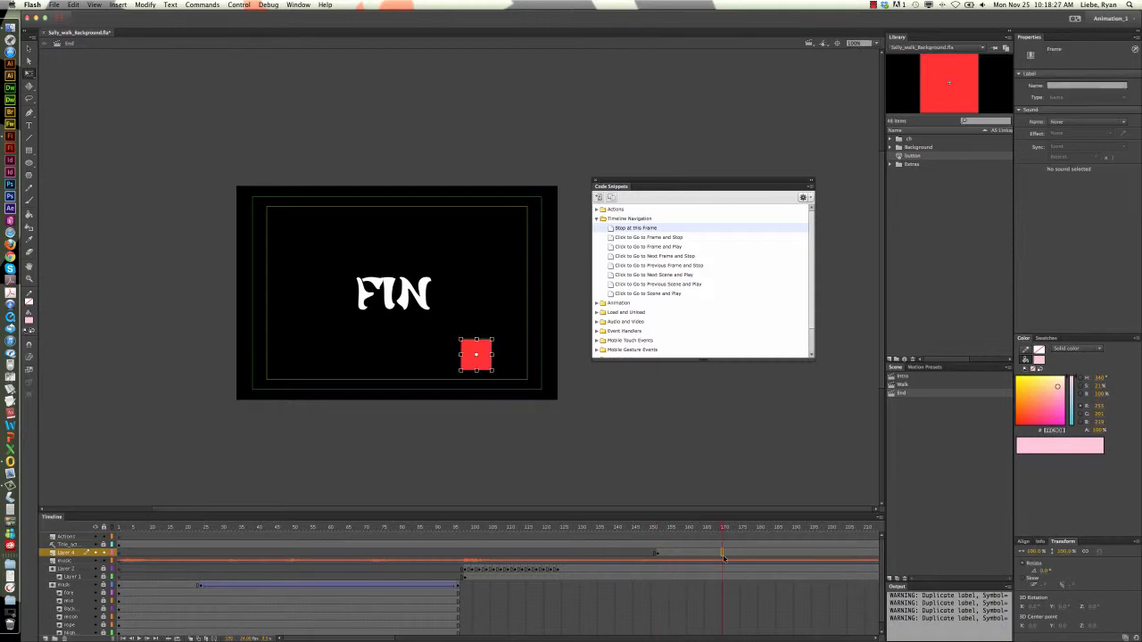
scroll(724, 559, right, 3)
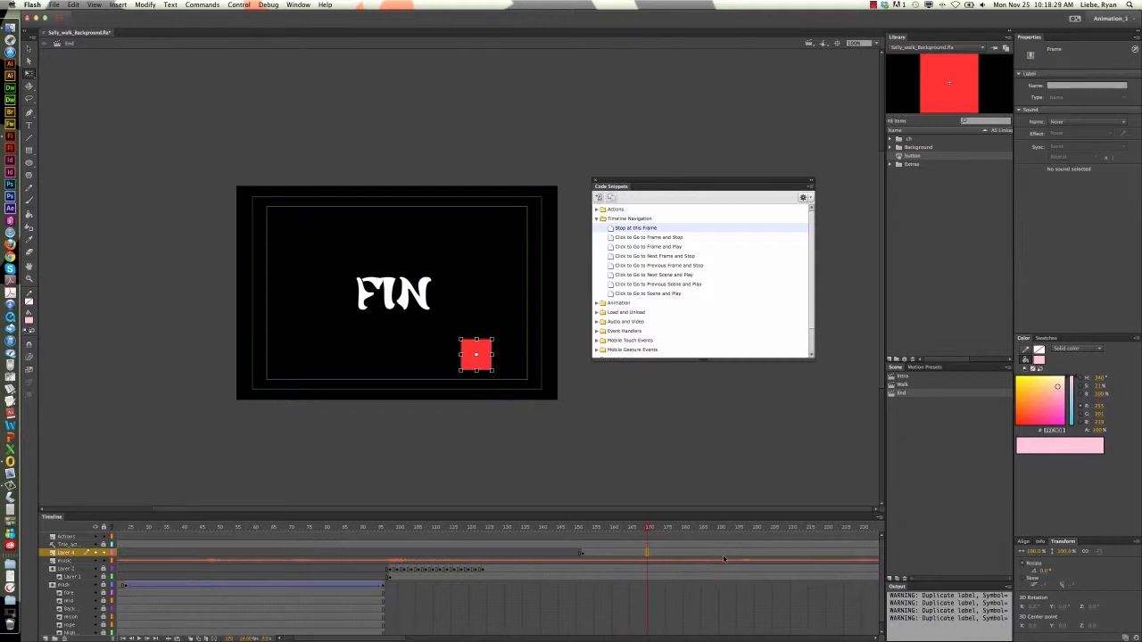
click(583, 553)
scroll(585, 555, down, 1)
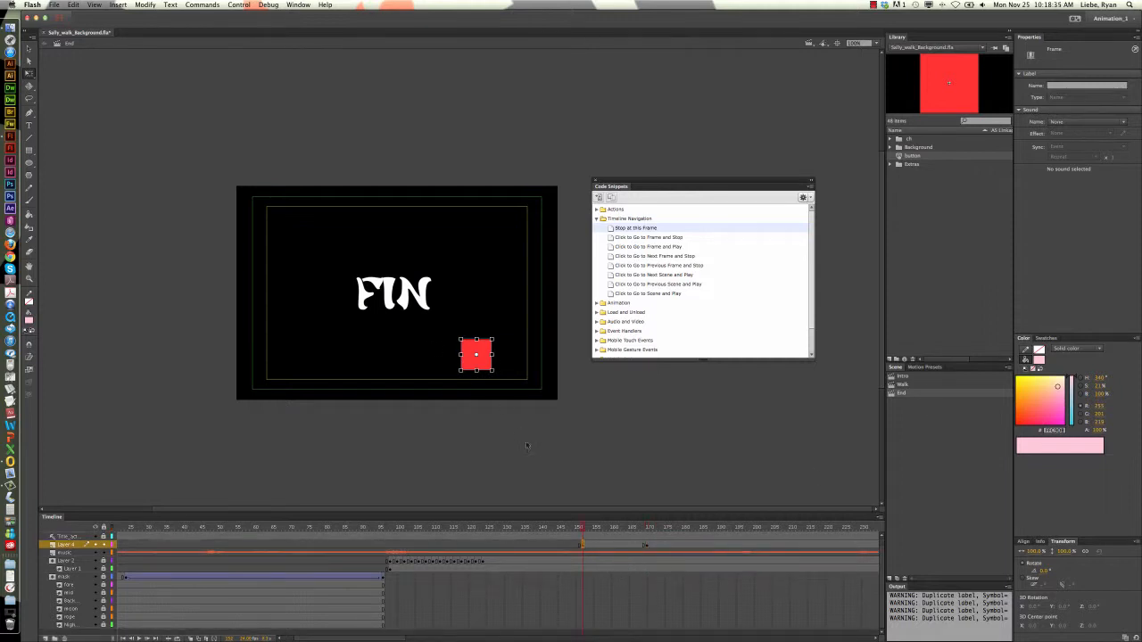
click(490, 368)
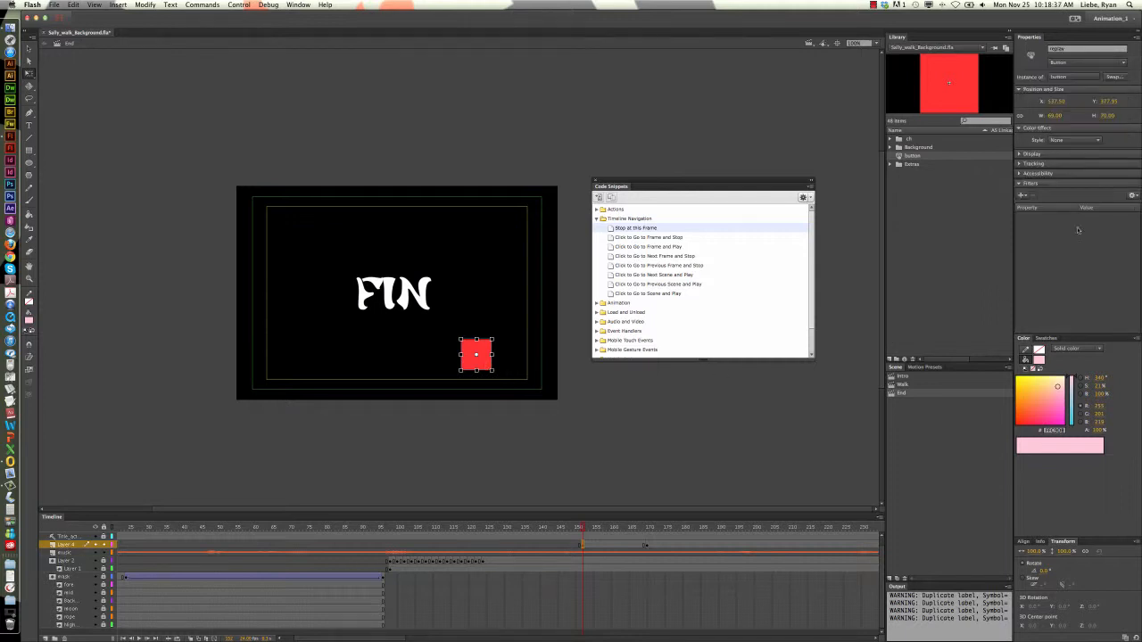
click(1088, 140)
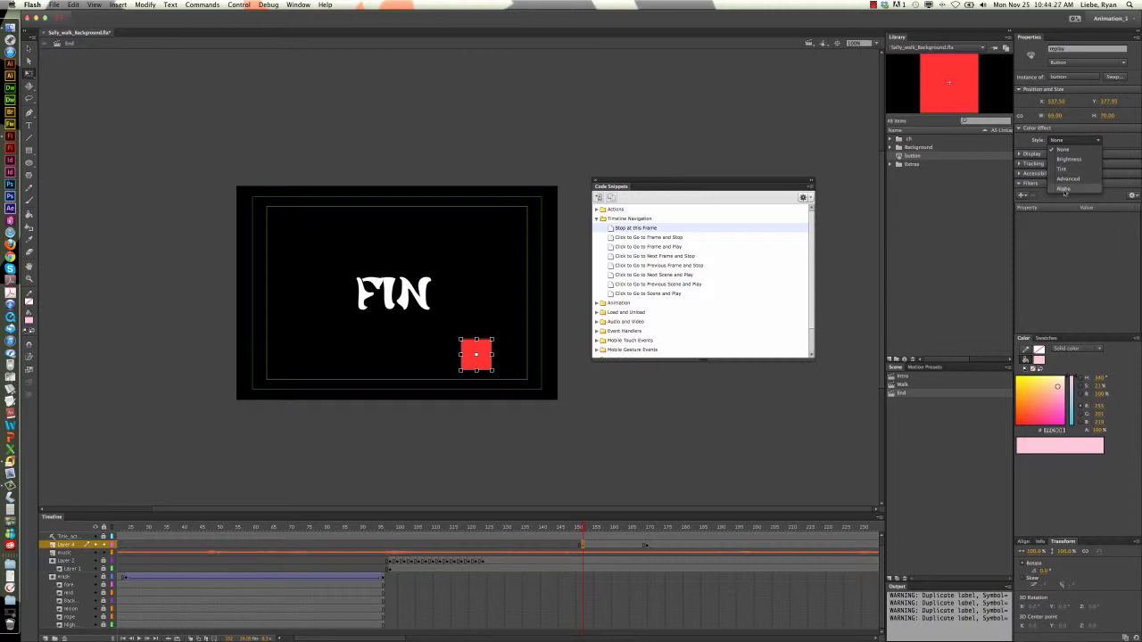
click(1065, 189)
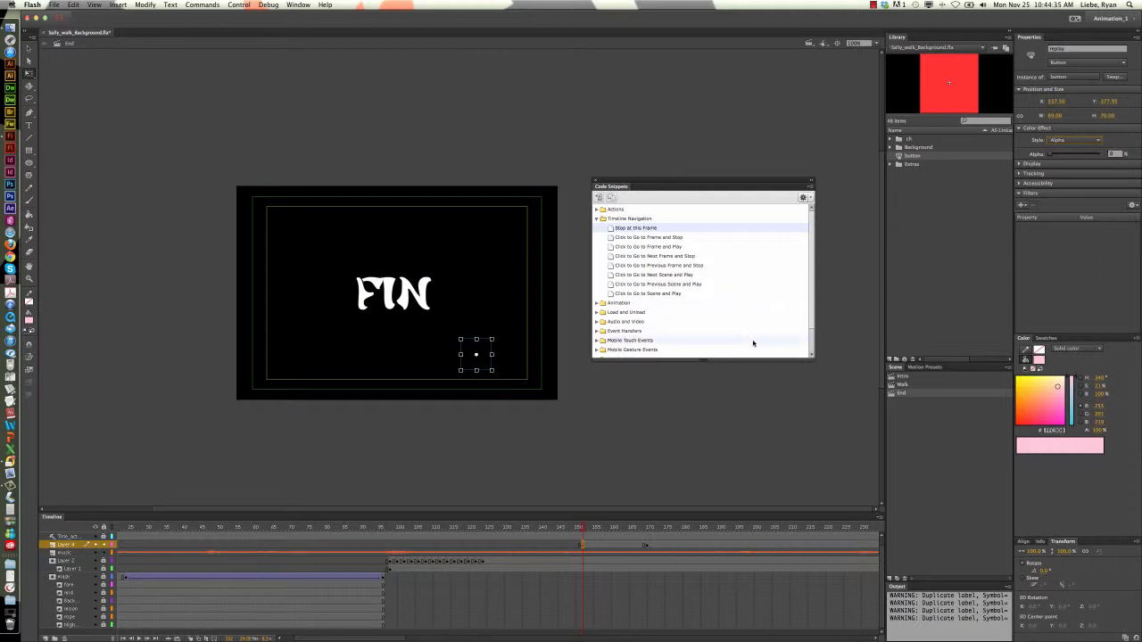
Create a classic tween on Layer 4 between the keyframes at frames 152 and 170
click(607, 547)
right_click(607, 547)
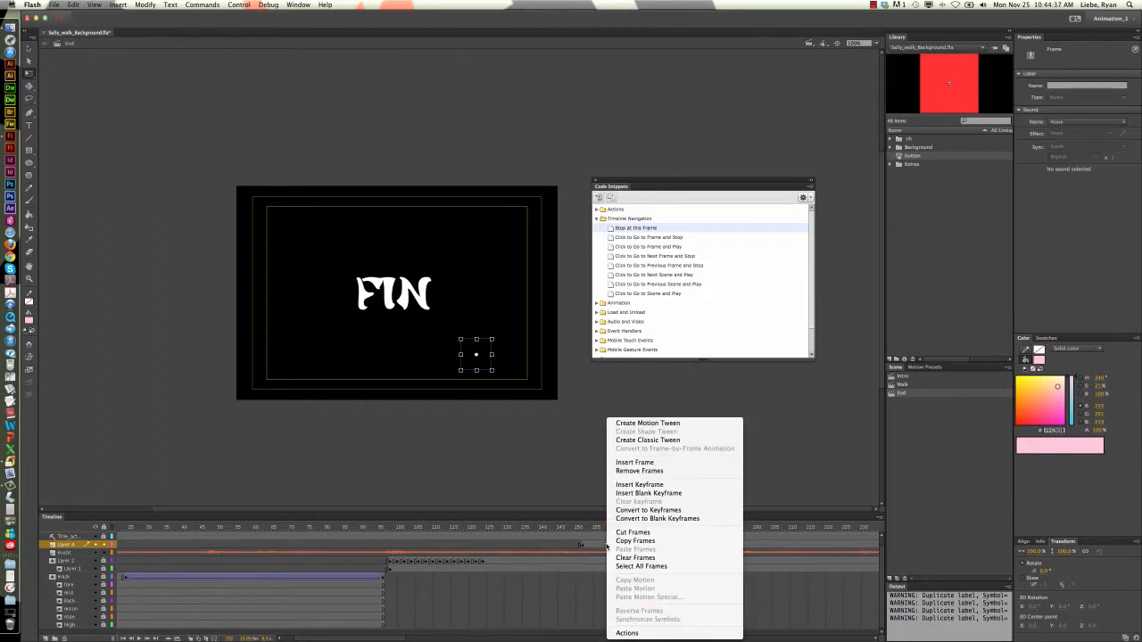
click(685, 441)
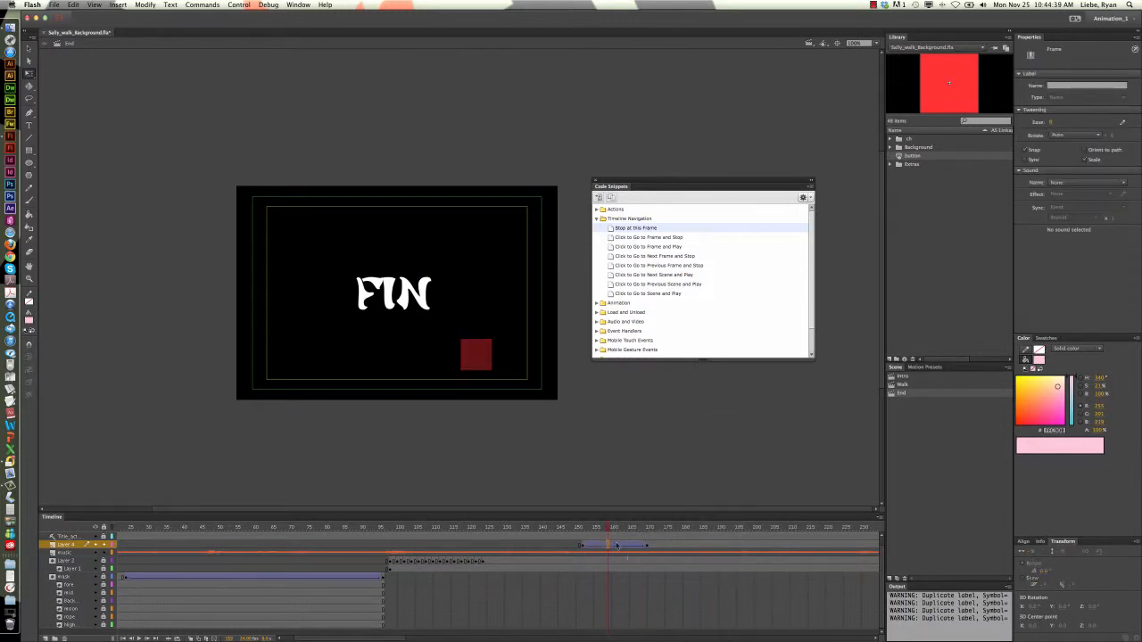
Play the button's fade-in on the timeline from about frame 150
click(583, 529)
drag(582, 528, 575, 530)
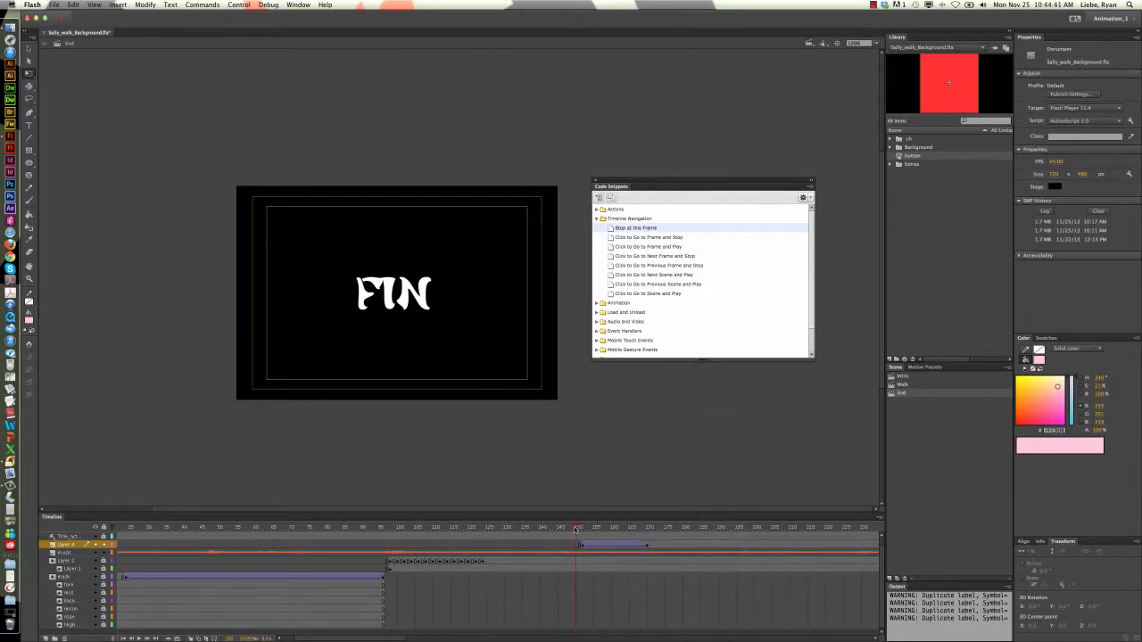
key(Return)
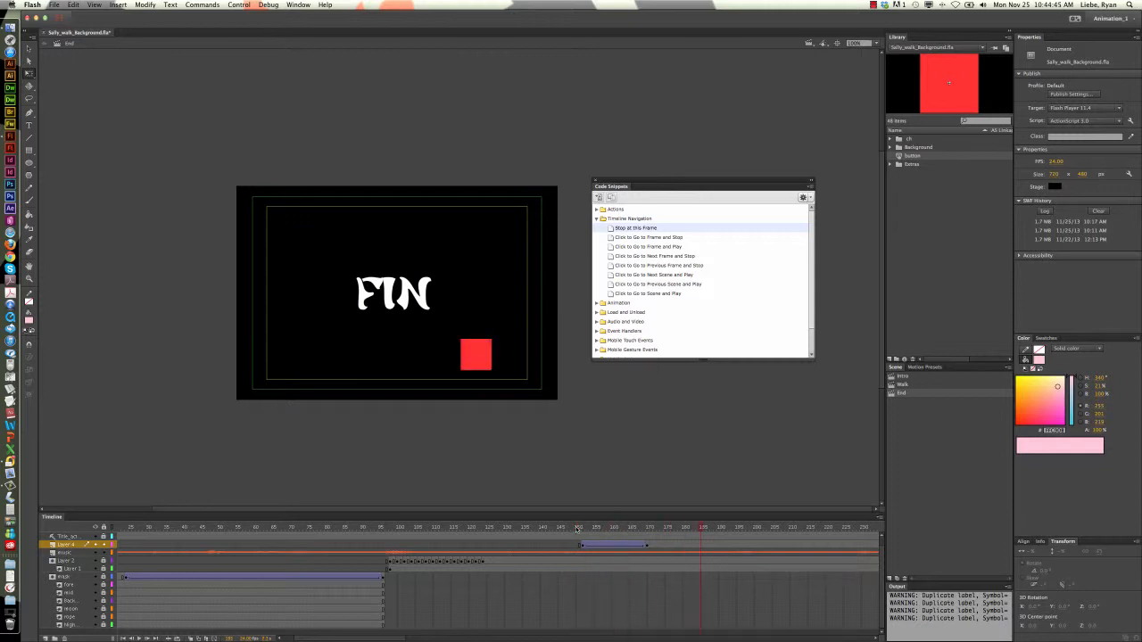
Add the Click to Go to Scene and Play code snippet to the replay button at Layer 4's frame 170
click(649, 546)
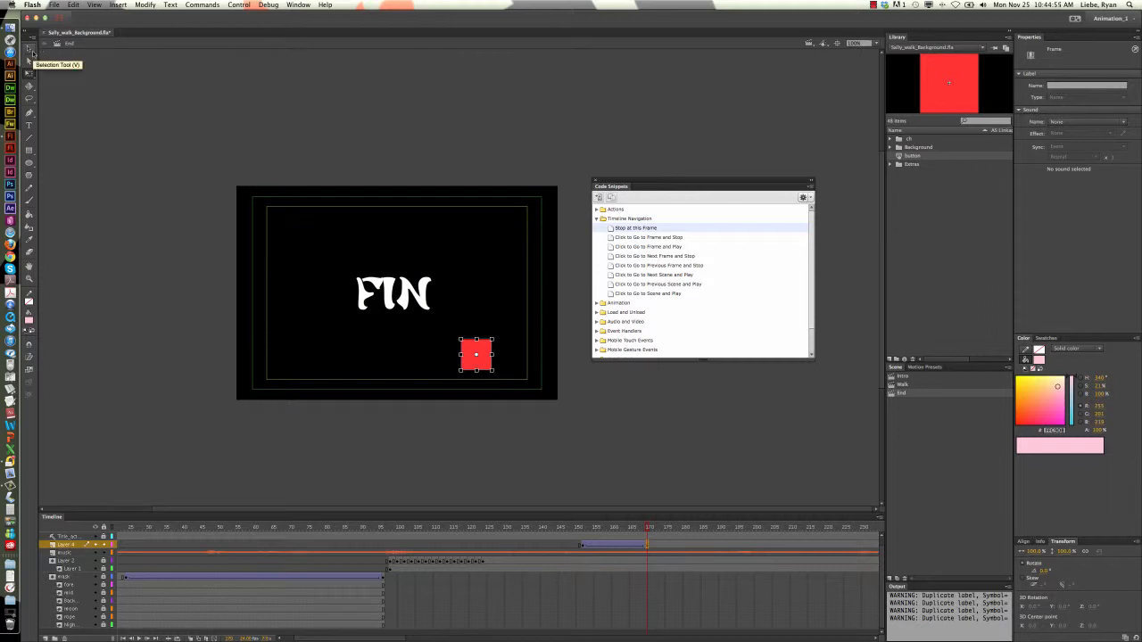
click(32, 52)
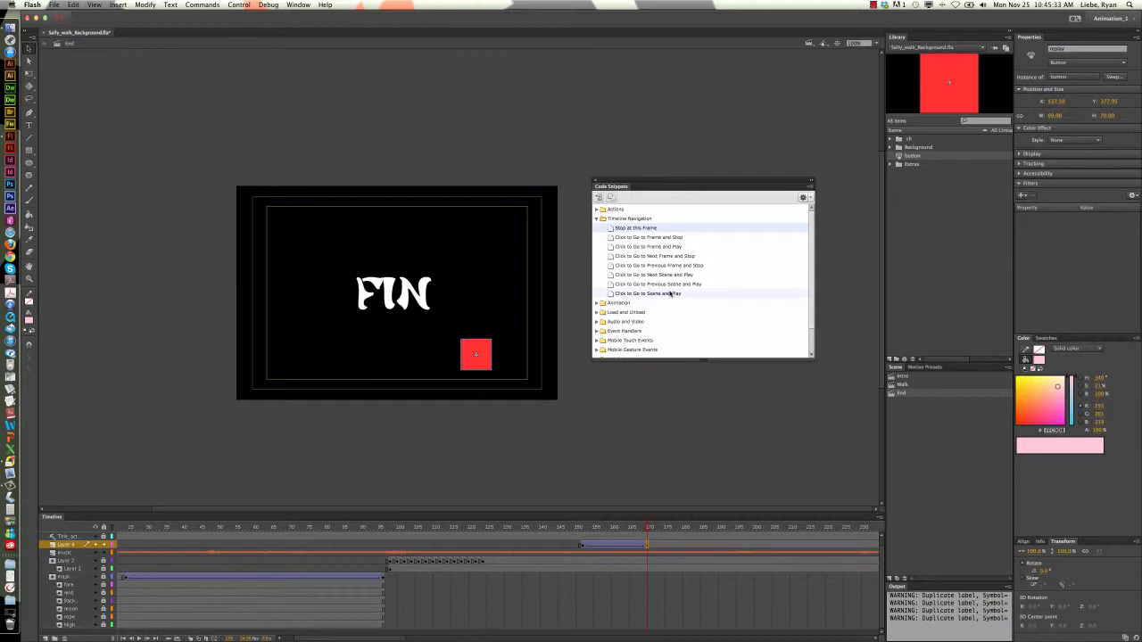
double_click(667, 294)
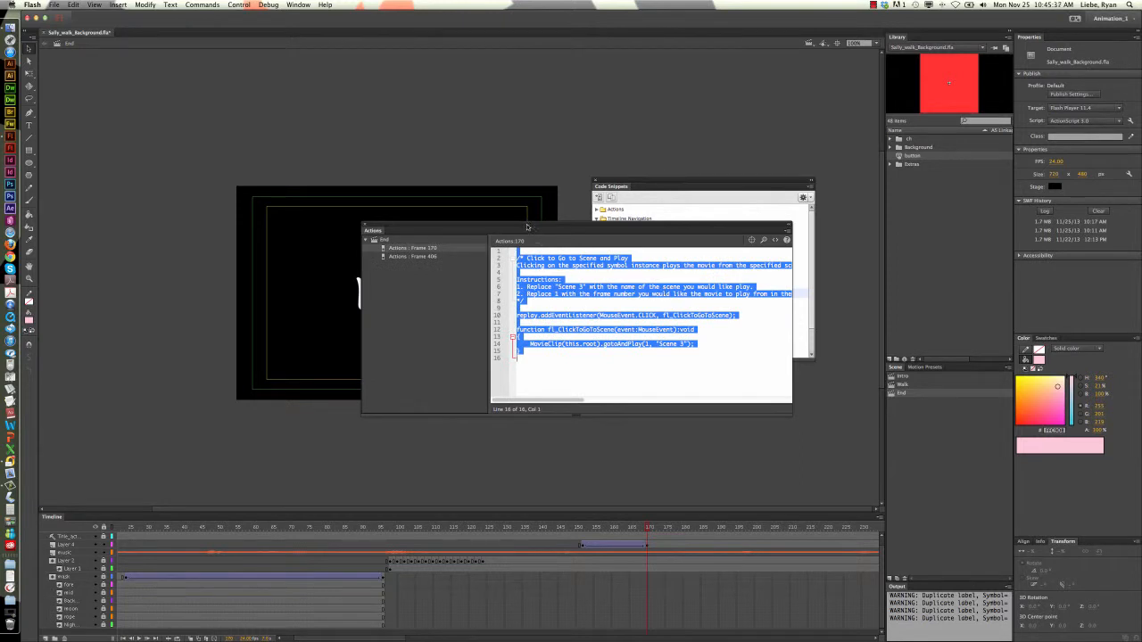
Move and widen the Actions window, and replace "Scene 3" with "Intro" in the gotoAndPlay call
drag(527, 226, 530, 398)
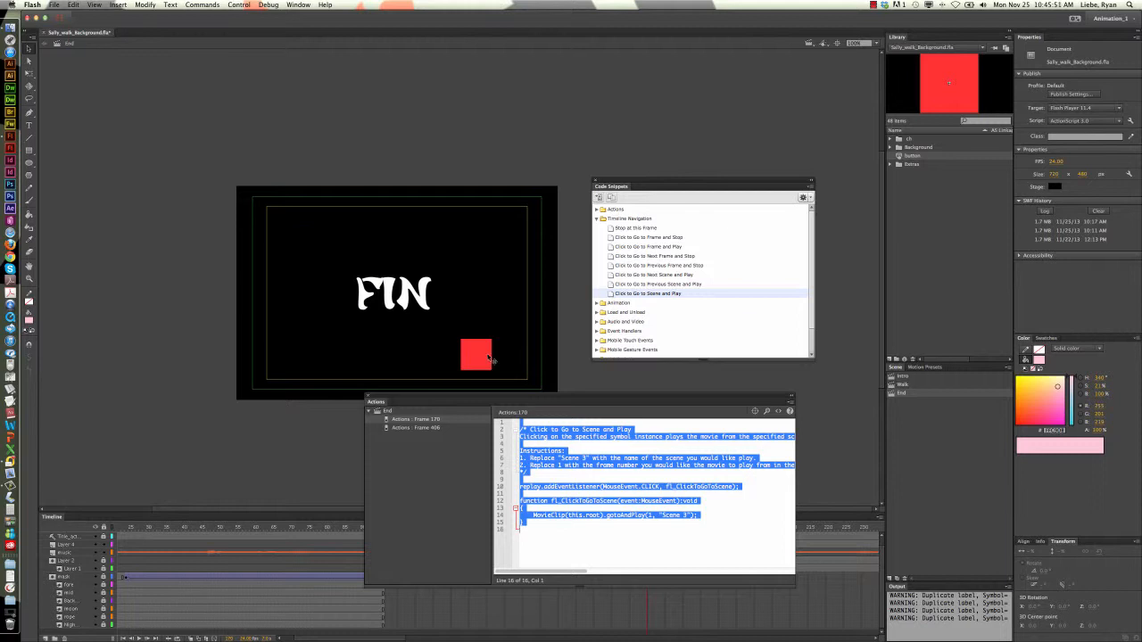
drag(529, 400, 448, 117)
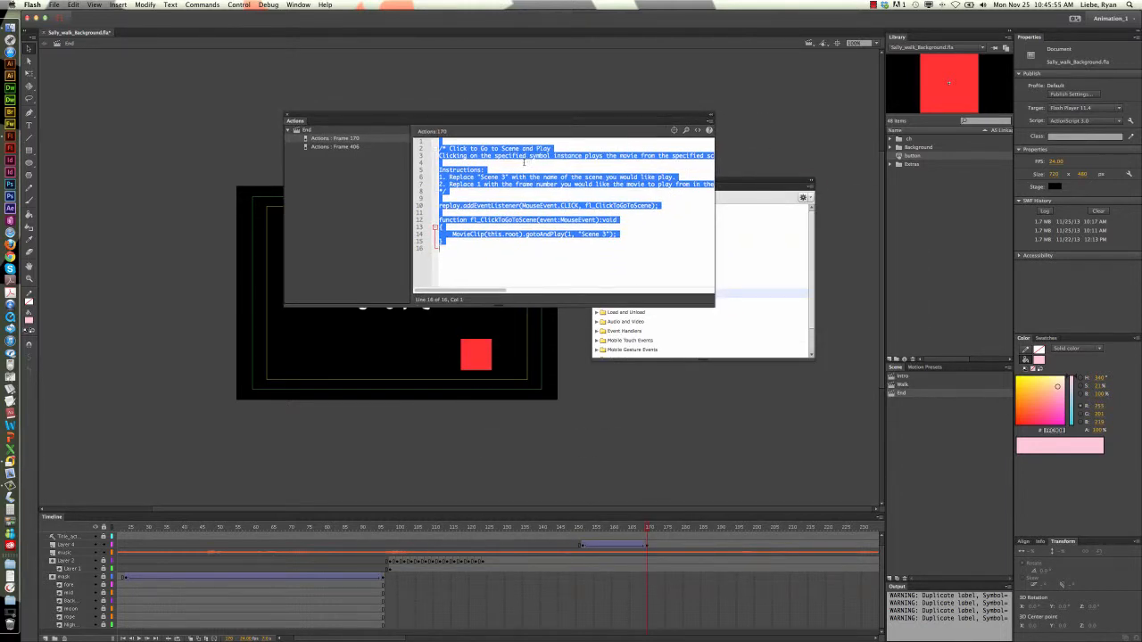
click(646, 234)
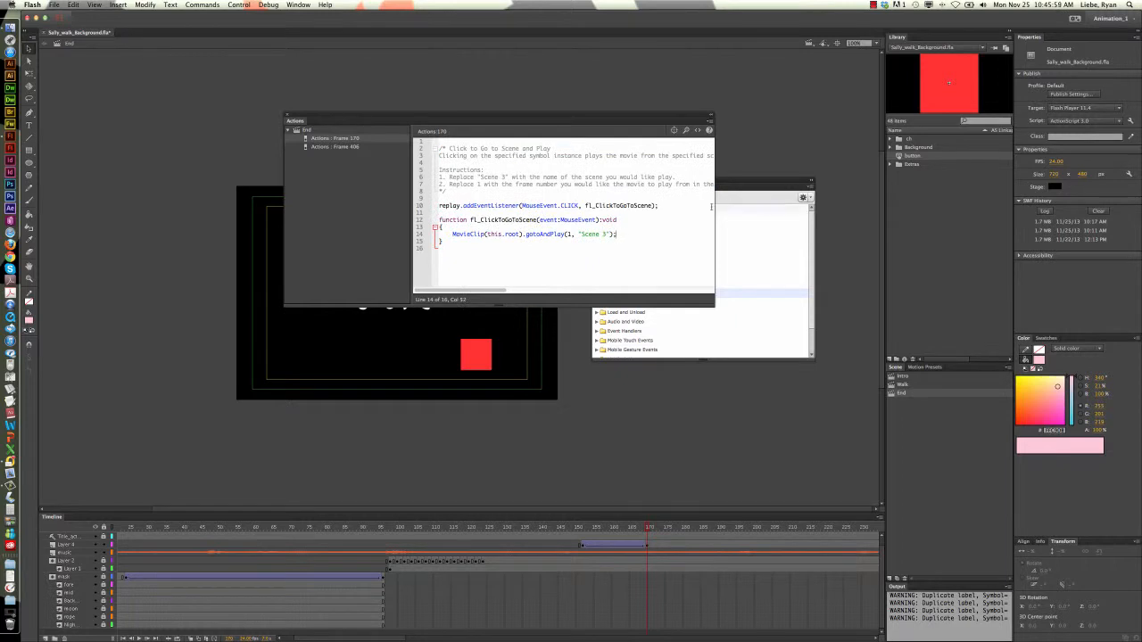
drag(715, 208, 824, 212)
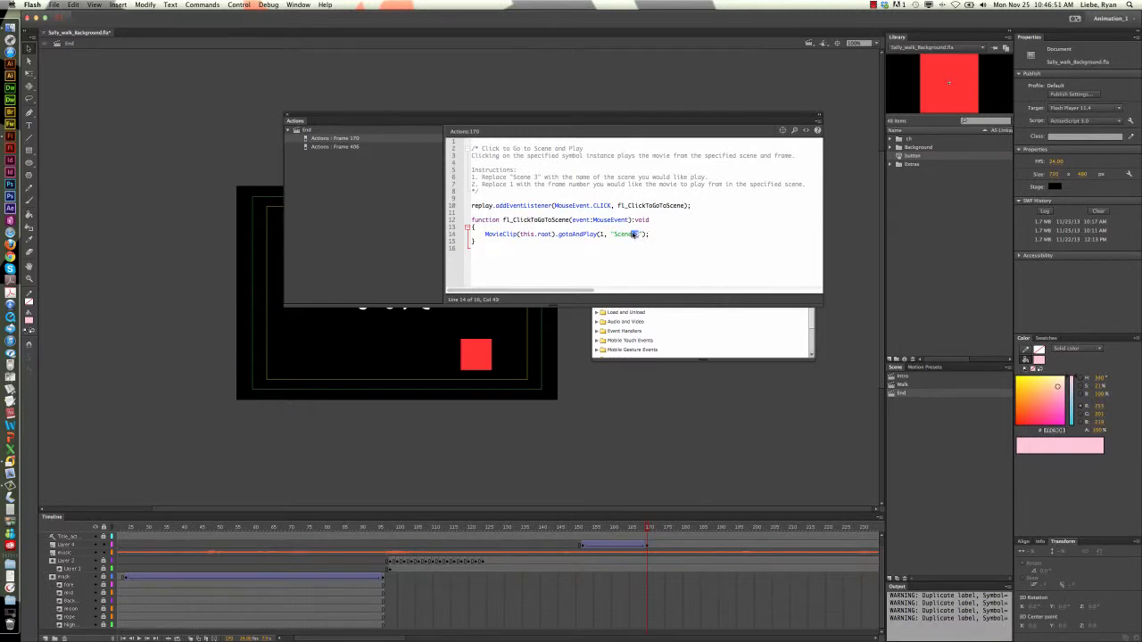
drag(633, 234, 614, 235)
text(Intro)
Delete the instruction comment and blank lines above the replay event listener, and close the Actions window
drag(467, 191, 454, 147)
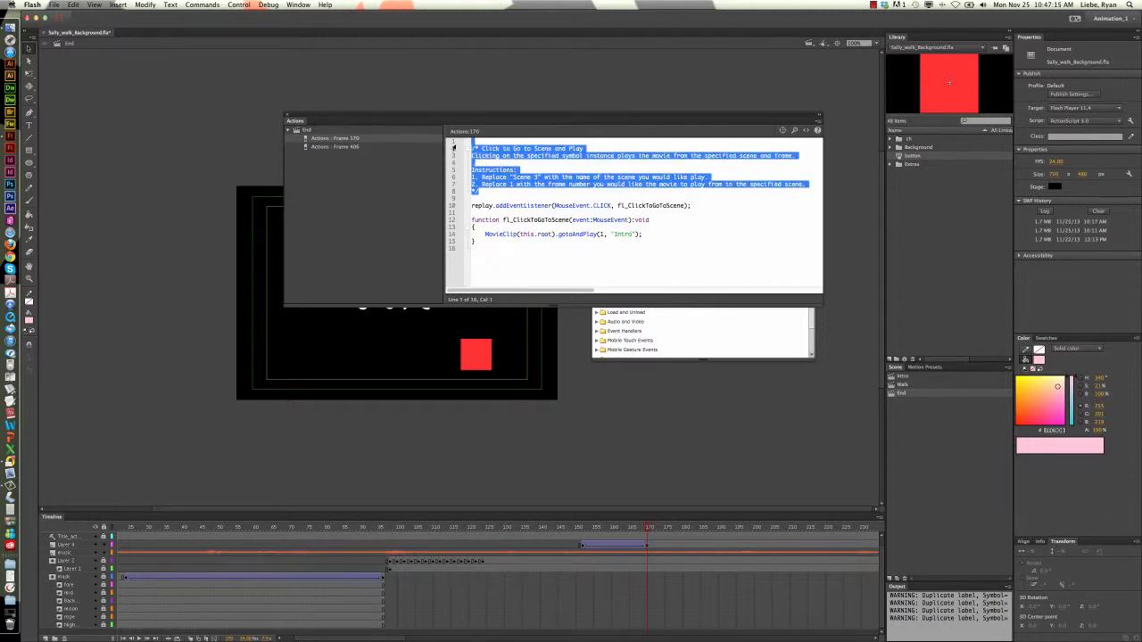
key(BackSpace)
key(Delete)
key(Delete)
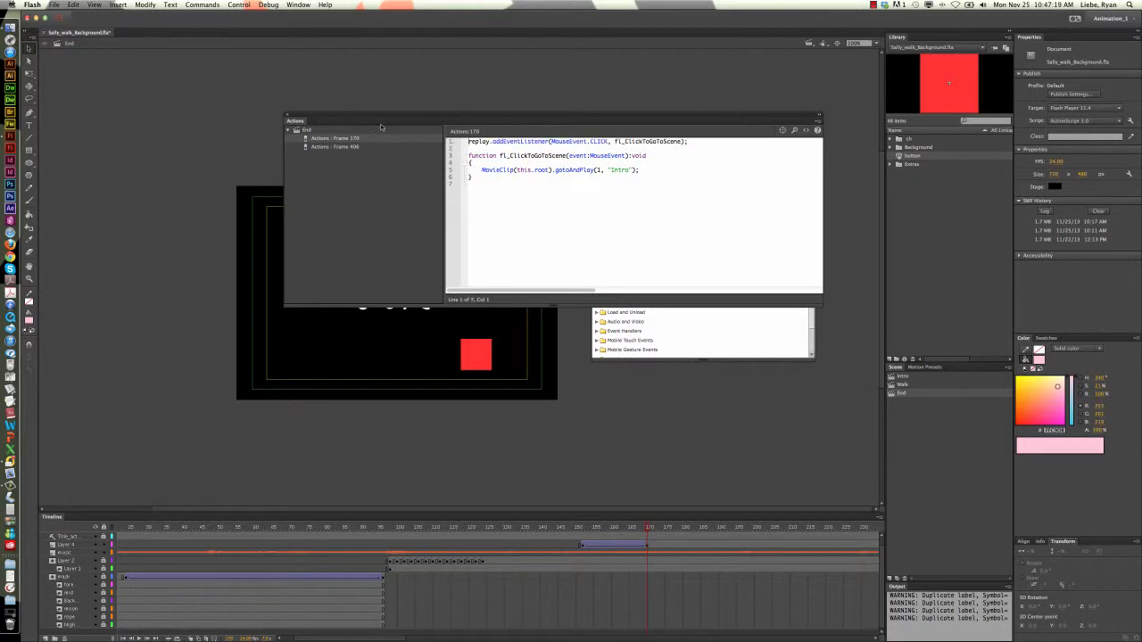
click(288, 117)
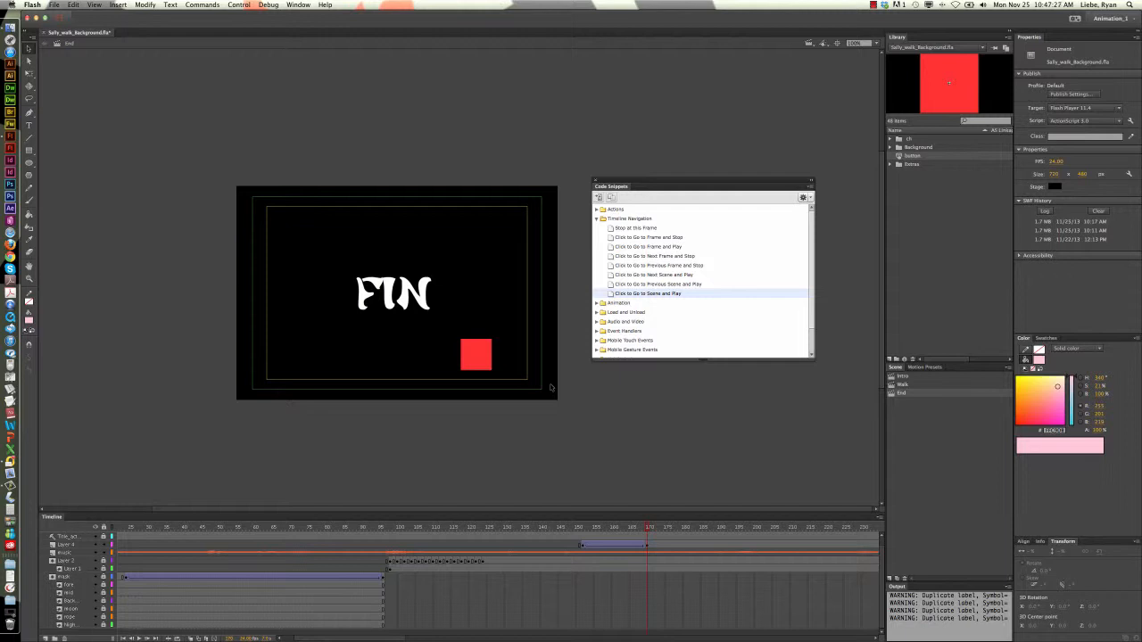
Test the movie, use the replay button on the FIN screen to restart it, and raise the sound volume
key(super+Return)
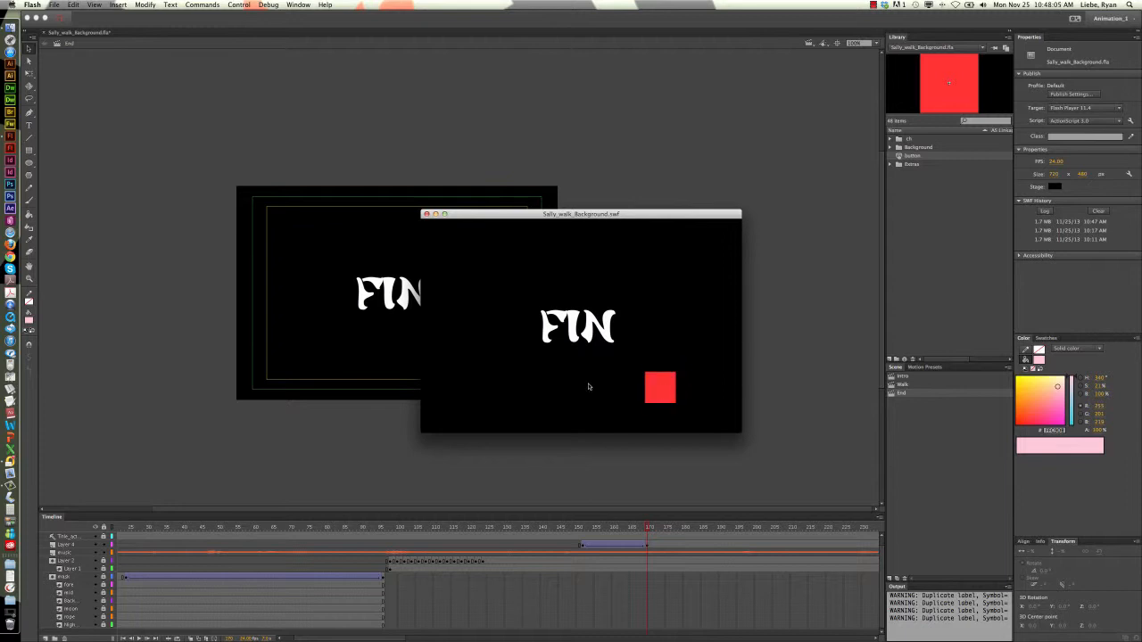
click(660, 393)
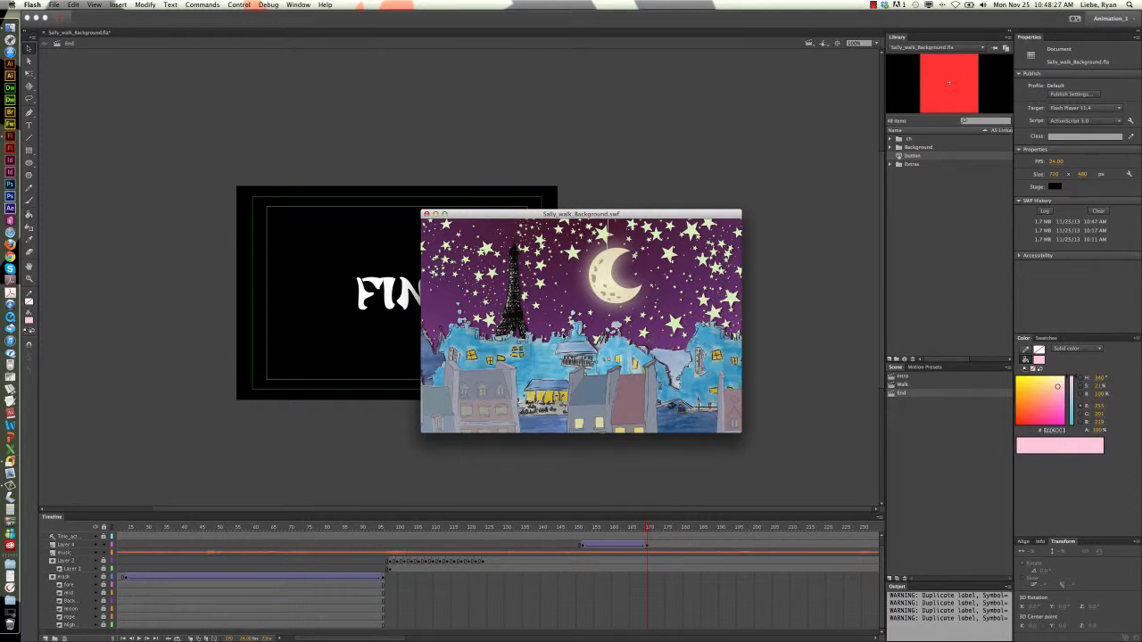
key(XF86AudioRaiseVolume)
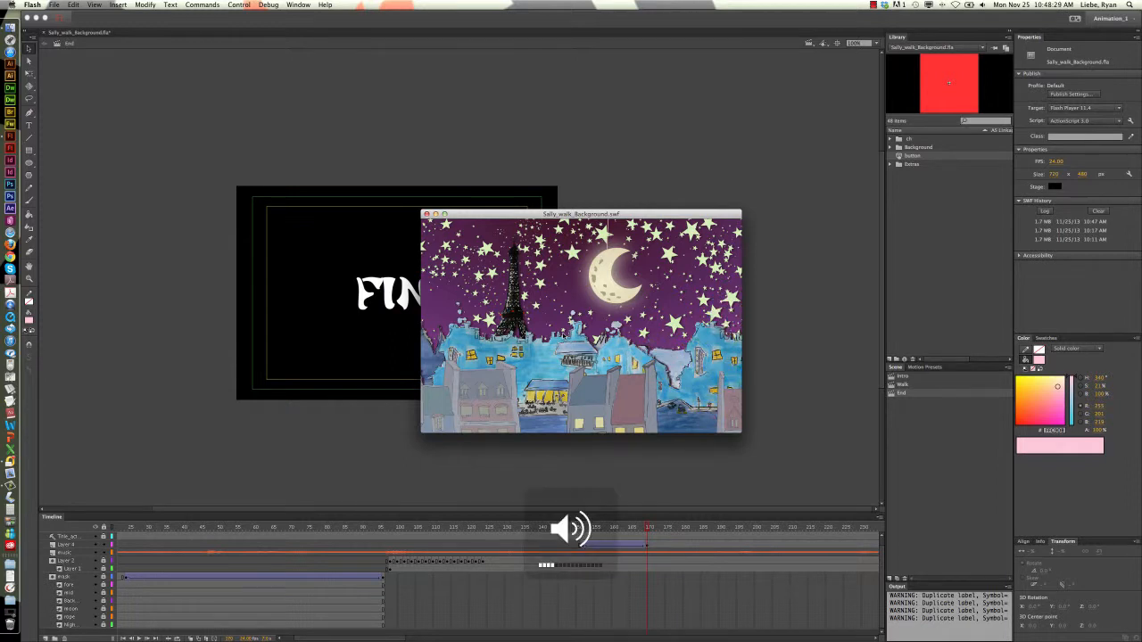